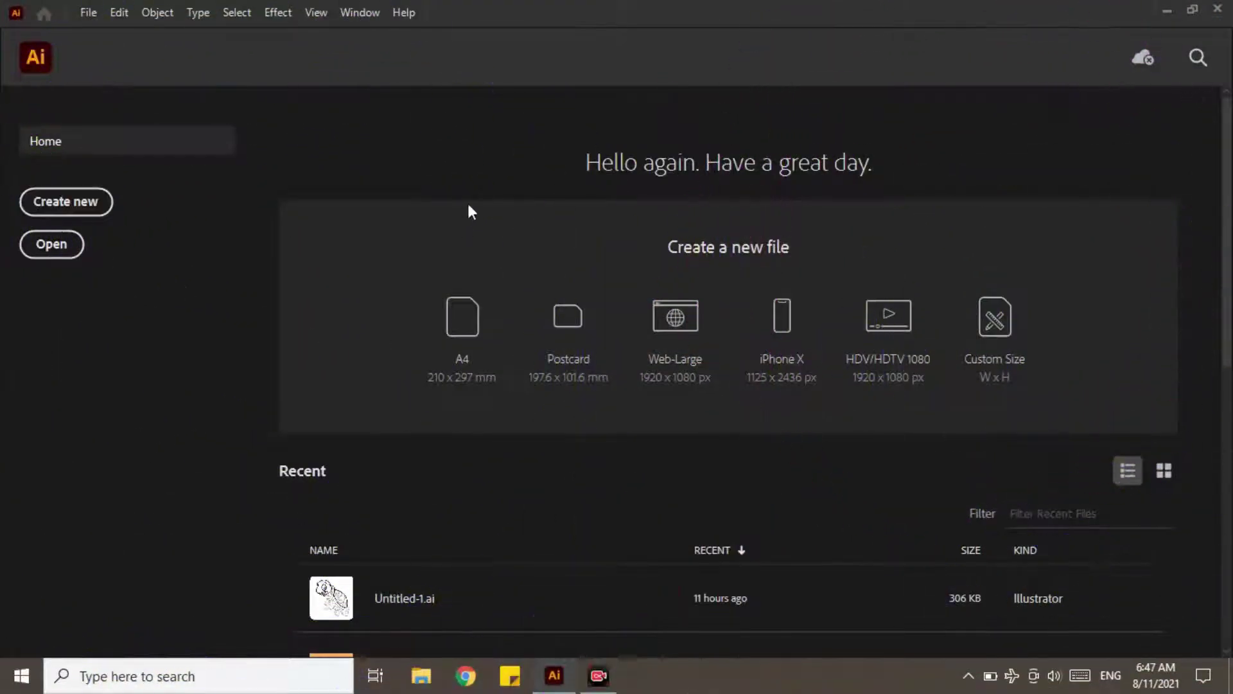
Create a new 1920 × 1080 px Web-Large document named 'Cat cartoon Vector'
{"action": "key", "text": "ctrl+n"}
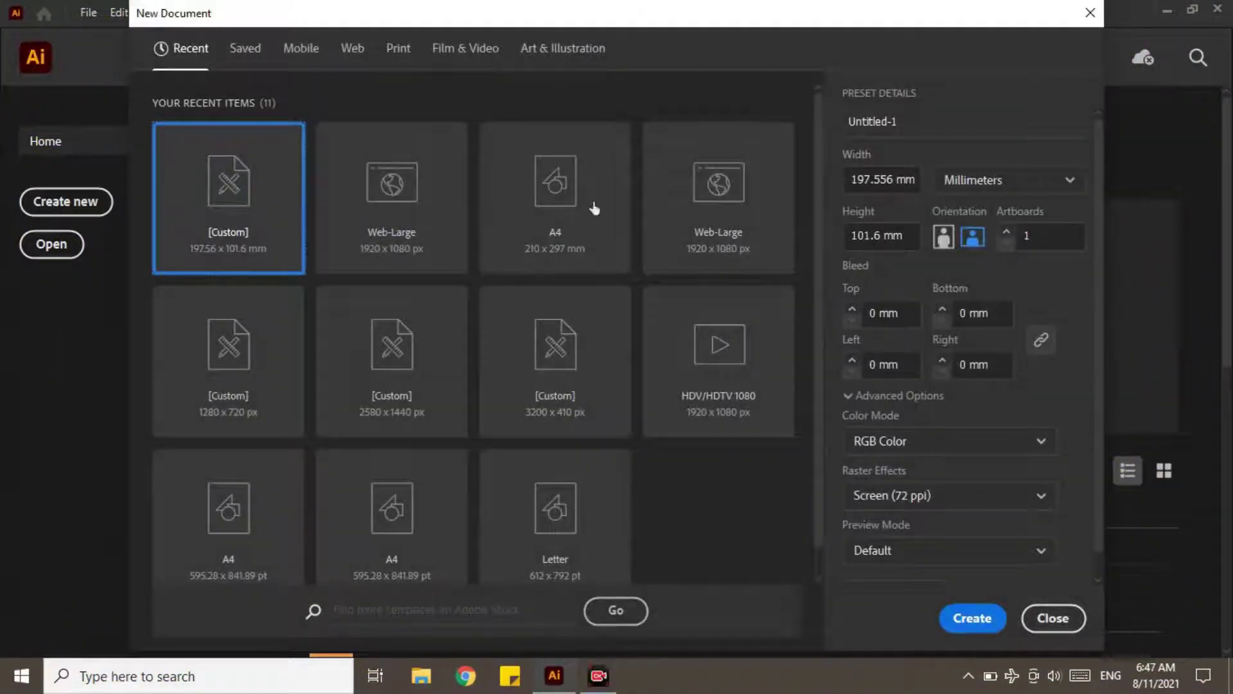
{"action": "left_click", "coordinate": [417, 221]}
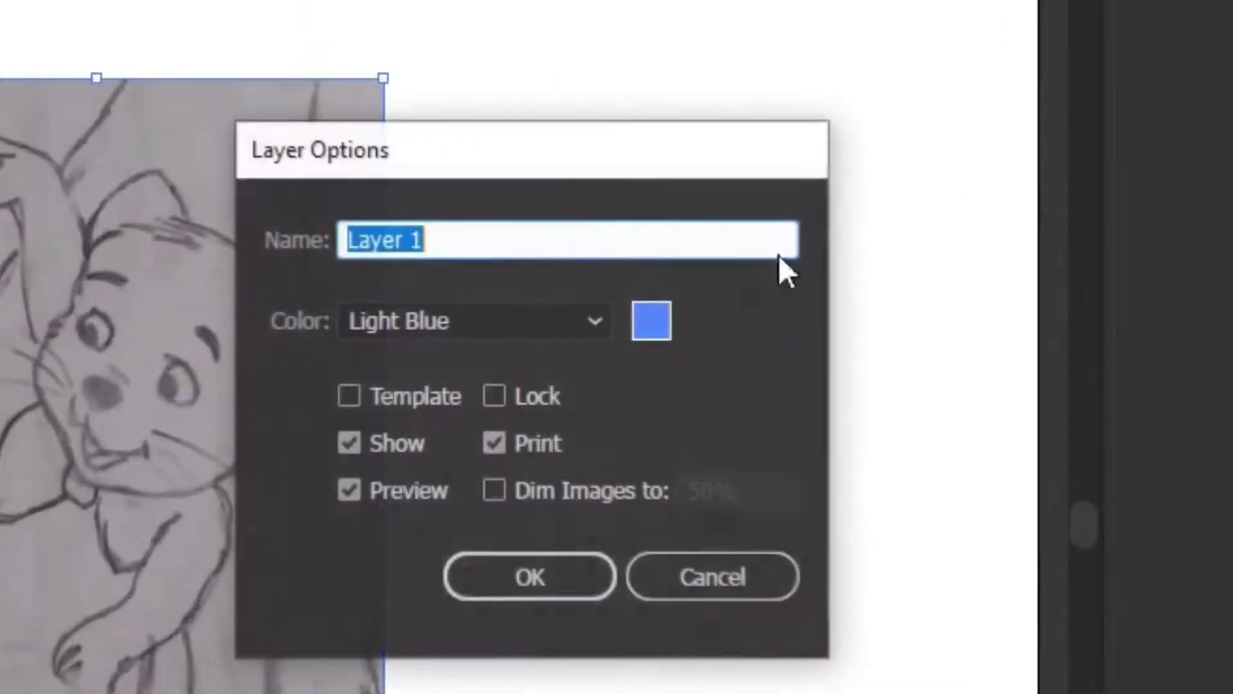
{"action": "type", "text": "emplate"}
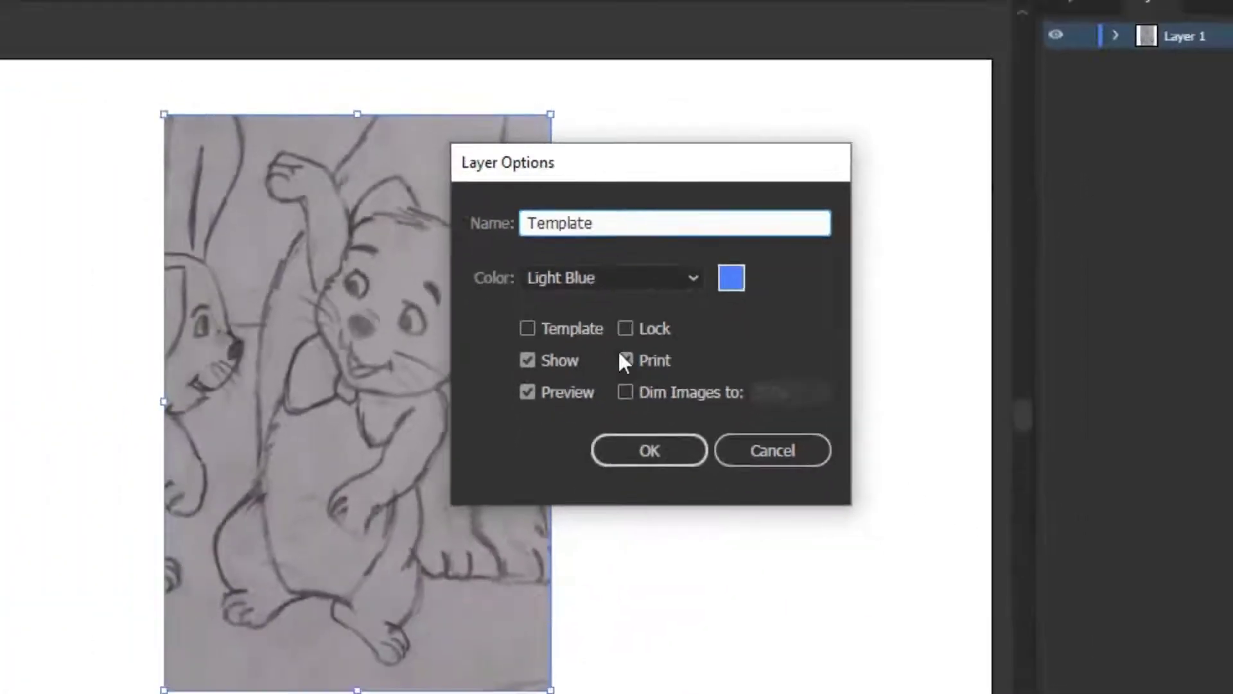
Make the sketch layer a Template and add a new layer named Outline
{"action": "left_click", "coordinate": [666, 291]}
{"action": "left_click", "coordinate": [718, 375]}
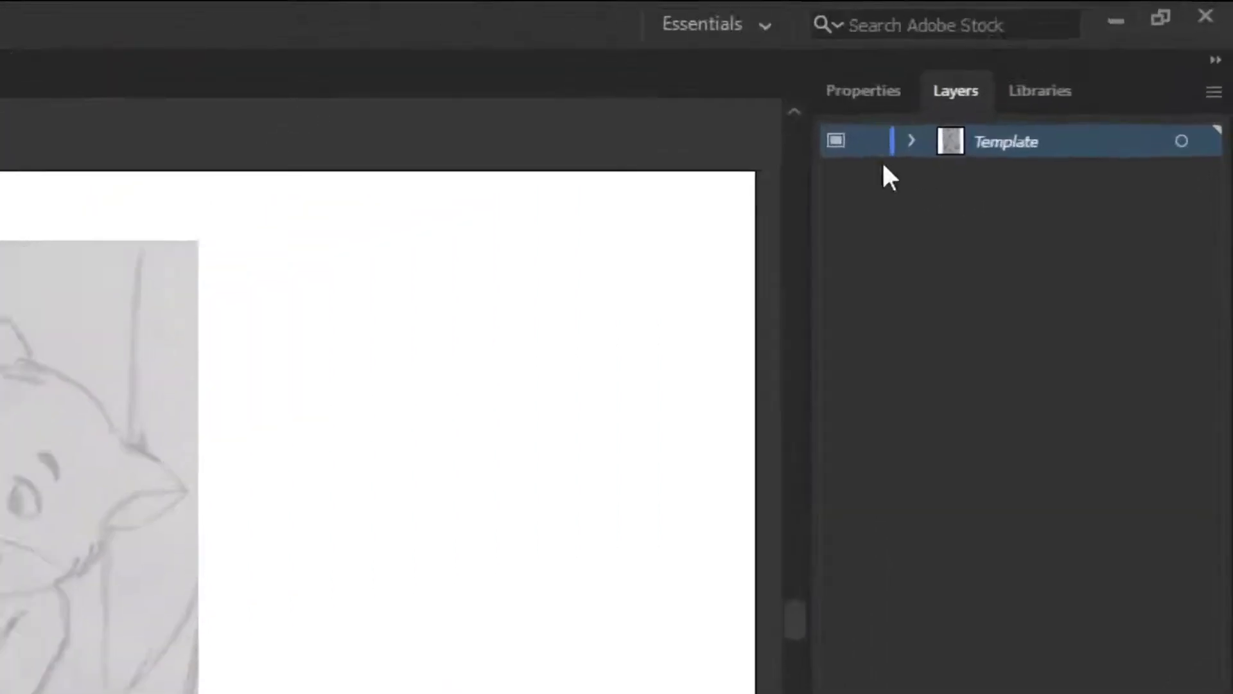
{"action": "key", "text": "ctrl+l"}
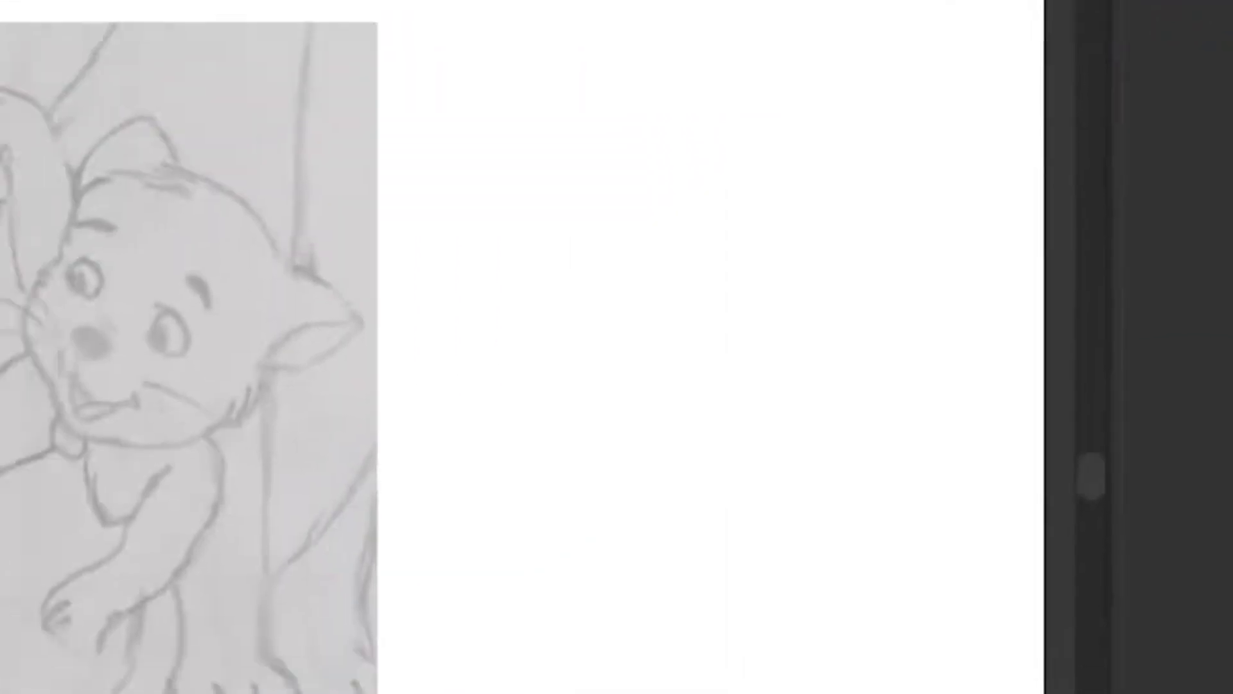
{"action": "double_click", "coordinate": [912, 228]}
{"action": "type", "text": "Outline"}
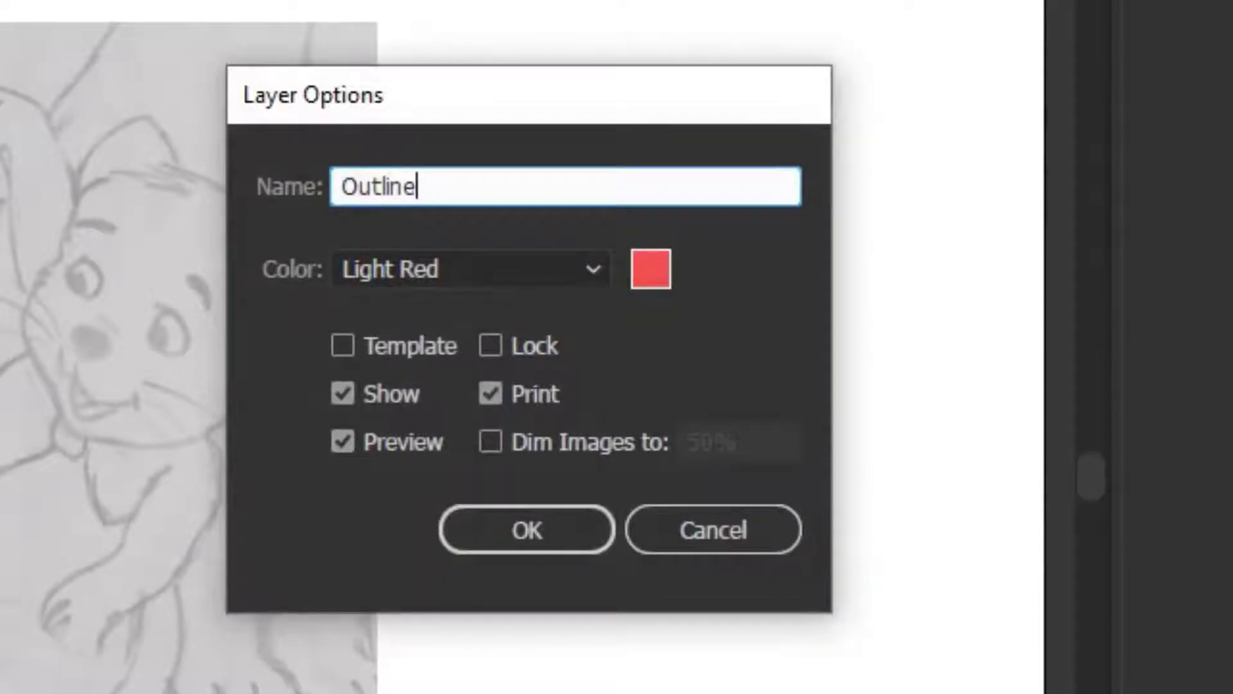
{"action": "key", "text": "Return"}
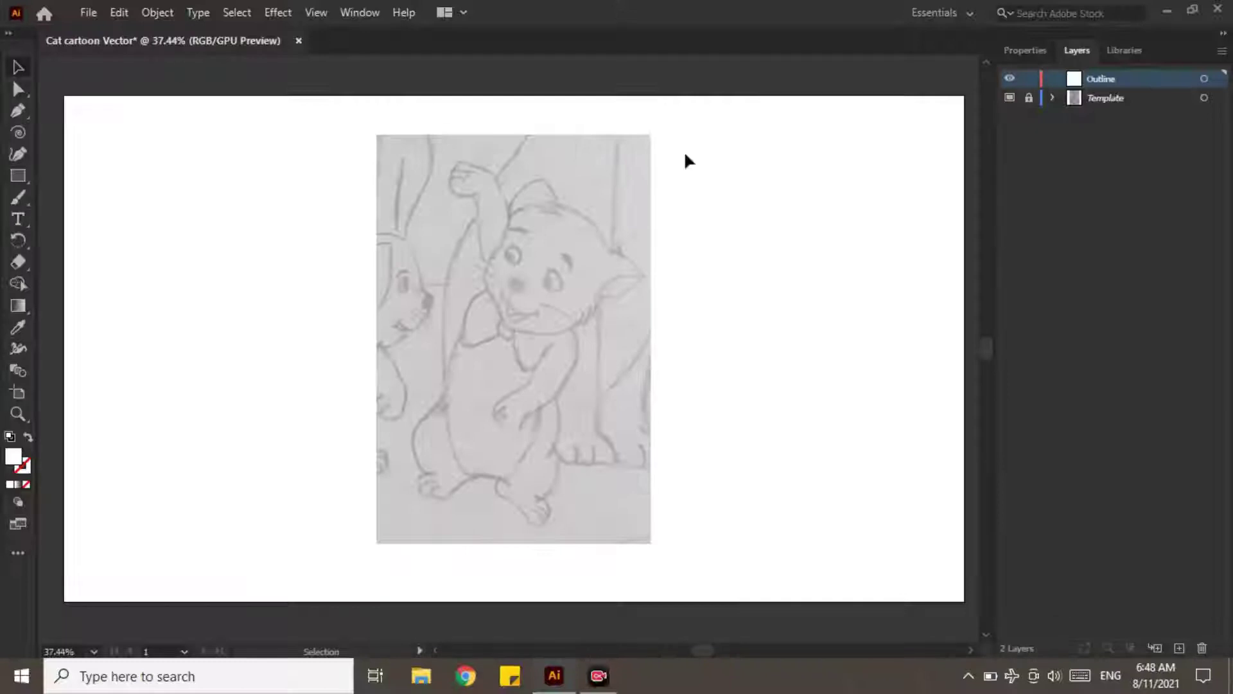
Set the stroke colour to a dark violet navy
{"action": "left_click", "coordinate": [1025, 51]}
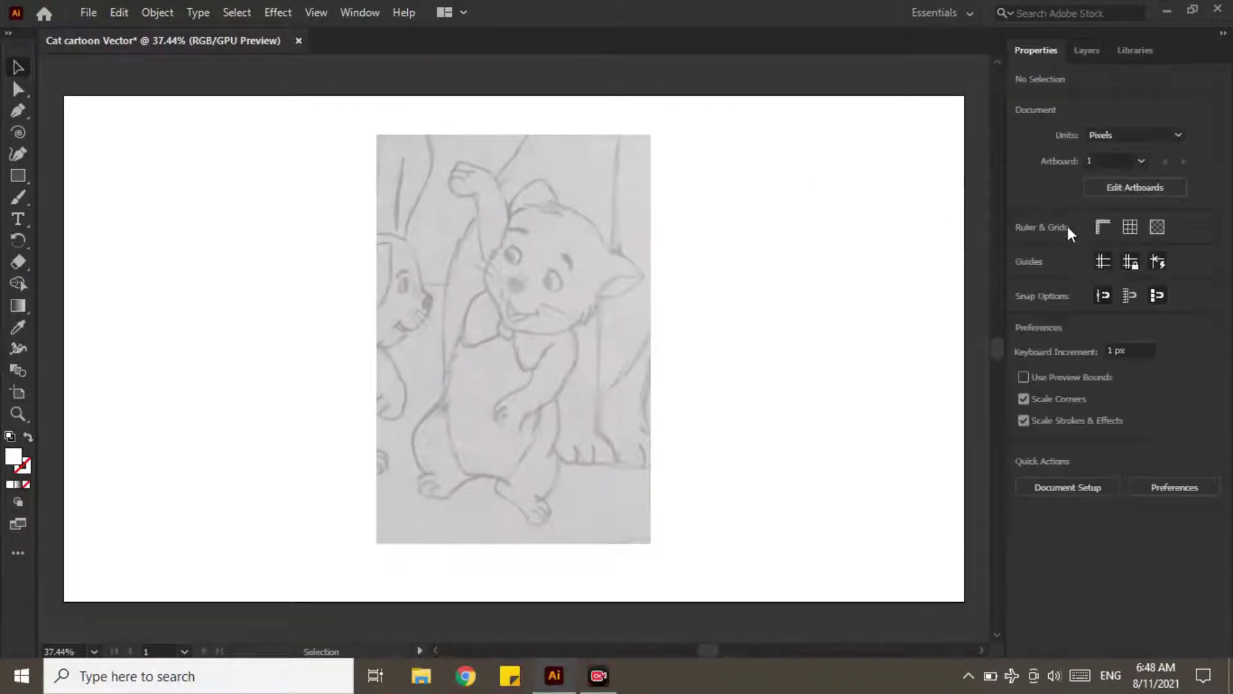
{"action": "double_click", "coordinate": [20, 462]}
{"action": "left_click_drag", "start_coordinate": [913, 354], "coordinate": [894, 371]}
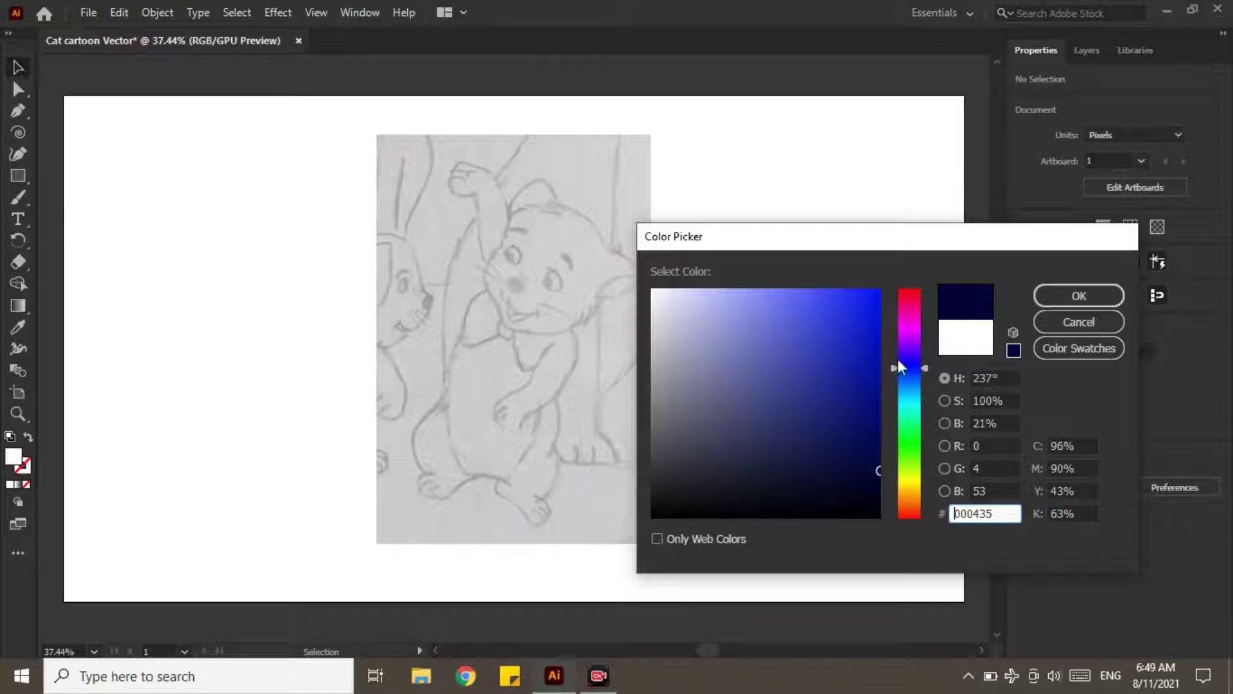
{"action": "left_click_drag", "start_coordinate": [922, 370], "coordinate": [916, 362]}
{"action": "left_click", "coordinate": [879, 475]}
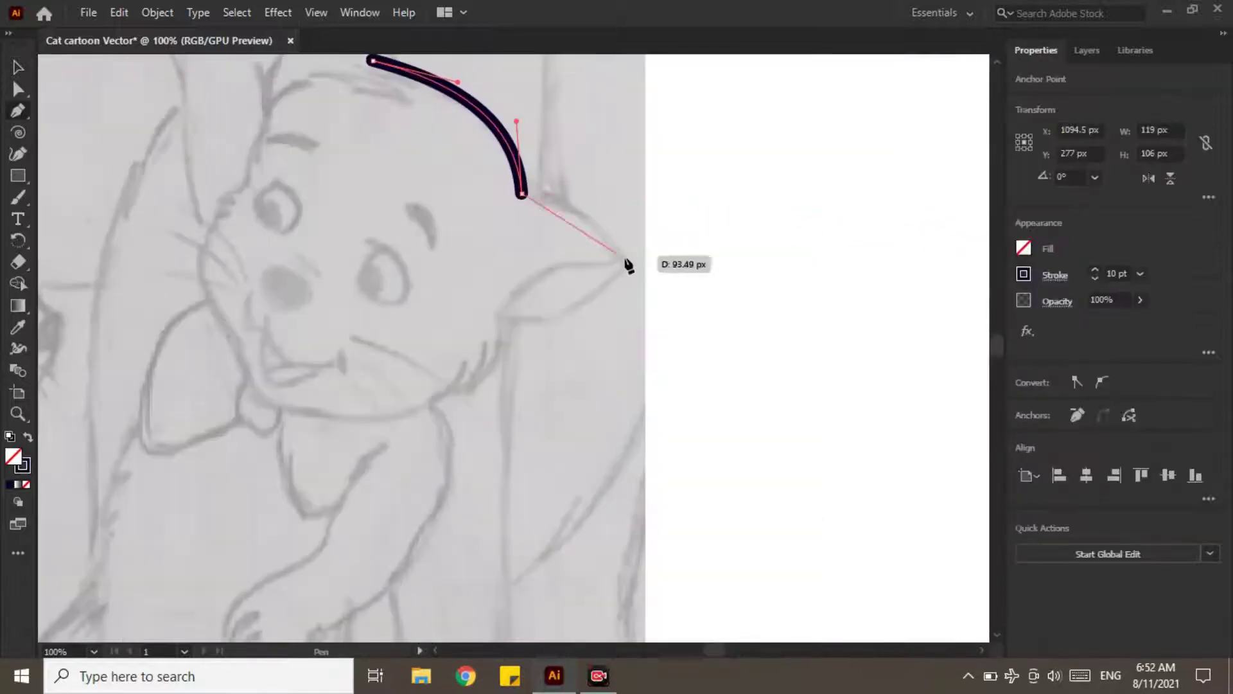
Pen-trace the ear tip, cheek, head outline and second ear in navy
{"action": "left_click", "coordinate": [627, 260]}
{"action": "mouse_move", "coordinate": [497, 311]}
{"action": "left_mouse_down"}
{"action": "mouse_move", "coordinate": [545, 319]}
{"action": "mouse_move", "coordinate": [595, 204]}
{"action": "left_mouse_up"}
{"action": "left_click", "coordinate": [627, 260]}
{"action": "left_click", "coordinate": [570, 237]}
{"action": "left_click_drag", "start_coordinate": [332, 322], "coordinate": [456, 379]}
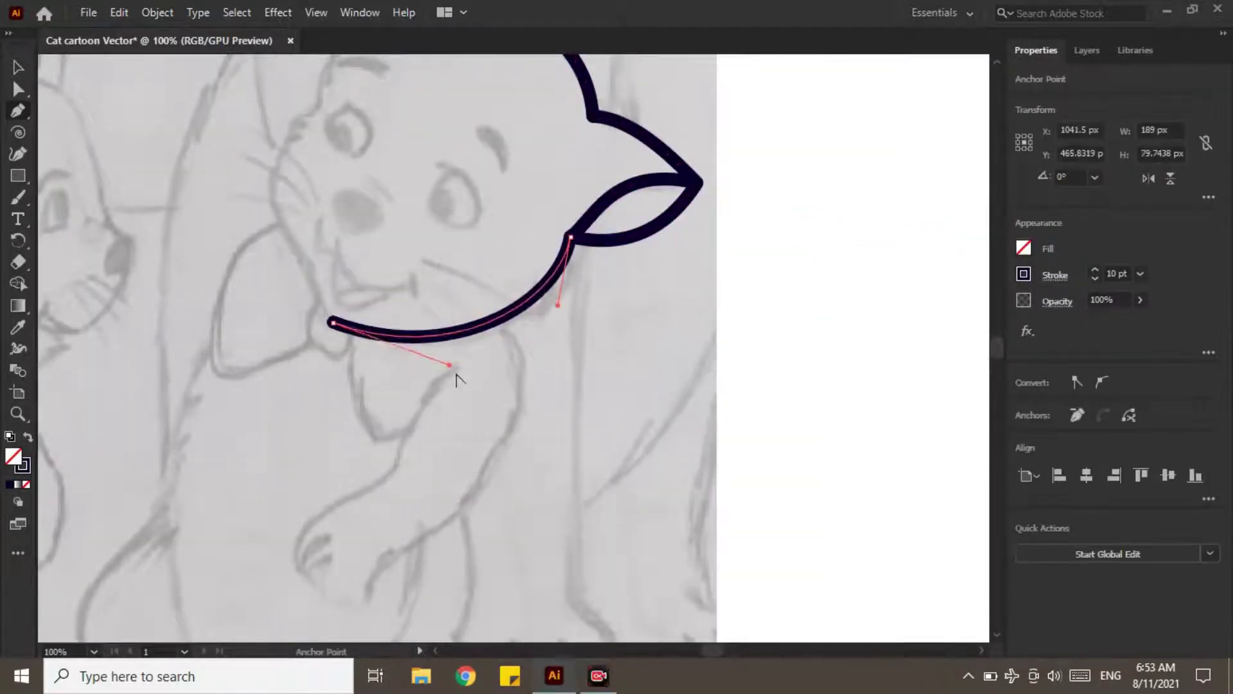
{"action": "left_click", "coordinate": [324, 111]}
{"action": "scroll", "coordinate": [377, 348], "scroll_direction": "up", "scroll_amount": 3}
{"action": "scroll", "coordinate": [354, 430], "scroll_direction": "up", "scroll_amount": 3}
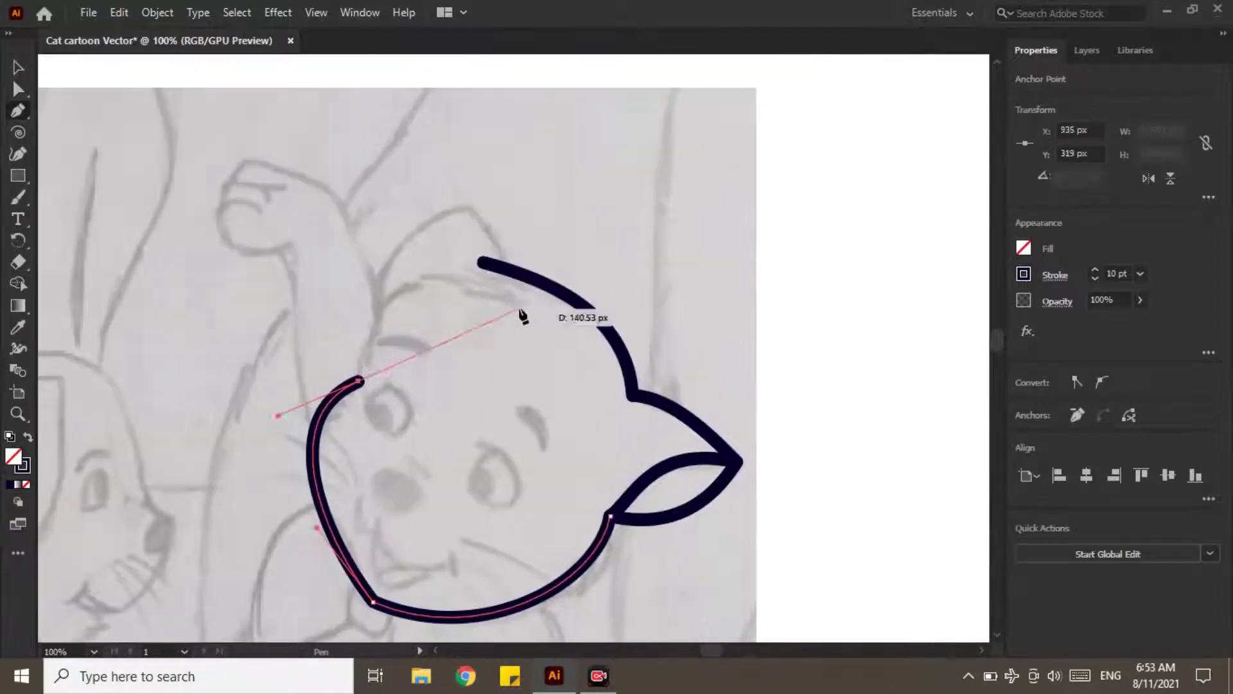
{"action": "left_click", "coordinate": [525, 309]}
{"action": "left_click", "coordinate": [527, 388], "text": "ctrl"}
{"action": "scroll", "coordinate": [413, 435], "scroll_direction": "up", "scroll_amount": 2}
{"action": "left_click_drag", "start_coordinate": [429, 377], "coordinate": [510, 344]}
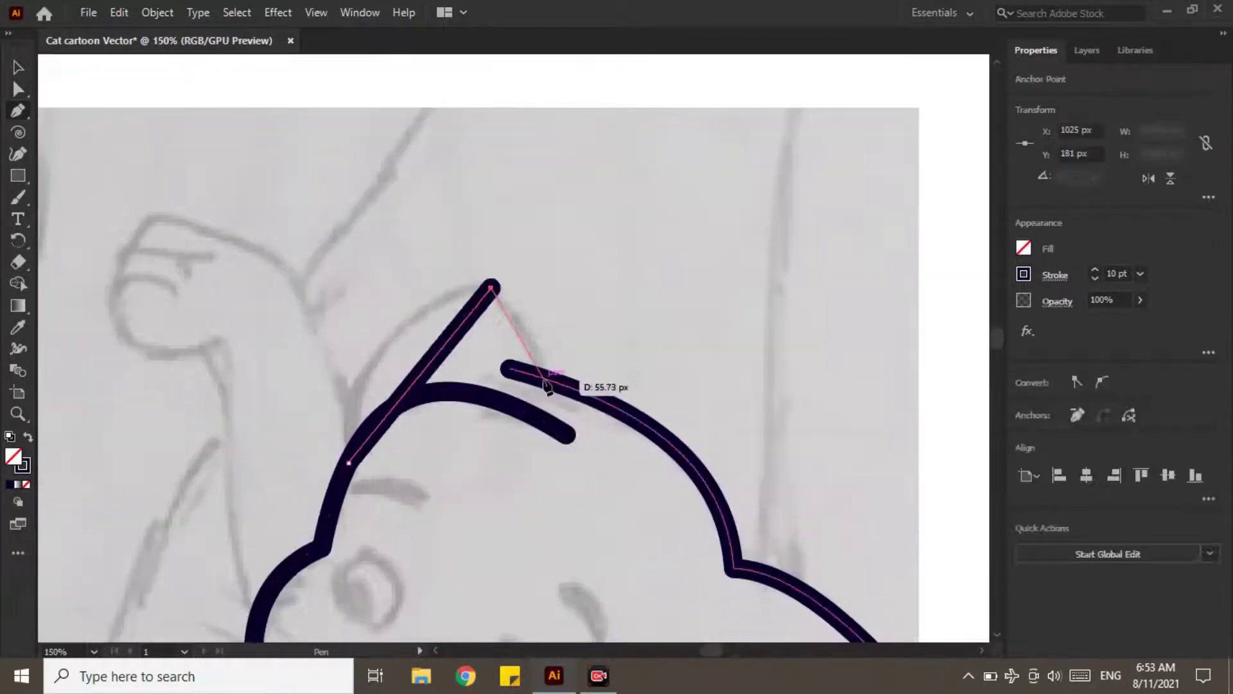
Finish the path and select the ear segment for width and anchor edits
{"action": "key", "text": "ctrl+0"}
{"action": "scroll", "coordinate": [294, 176], "scroll_direction": "up", "scroll_amount": 5}
{"action": "key", "text": "shift+w"}
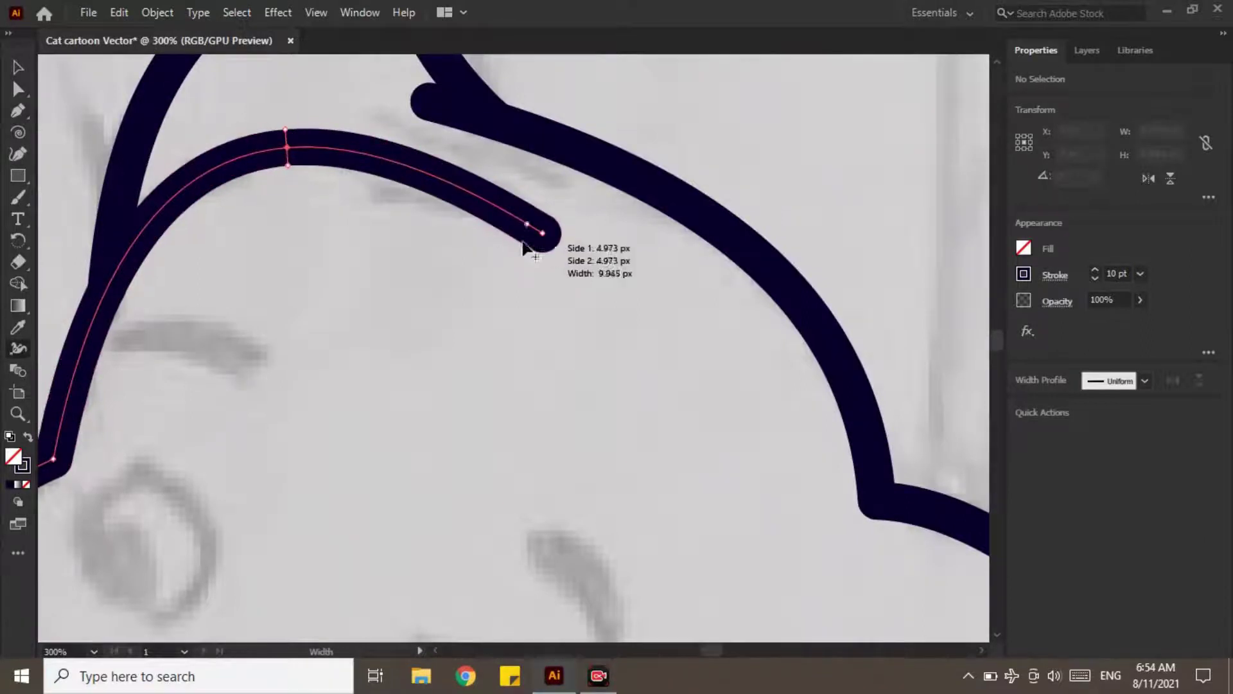
{"action": "scroll", "coordinate": [487, 362], "scroll_direction": "up", "scroll_amount": 3}
{"action": "scroll", "coordinate": [538, 358], "scroll_direction": "down", "scroll_amount": 2}
{"action": "scroll", "coordinate": [538, 358], "scroll_direction": "right", "scroll_amount": 2}
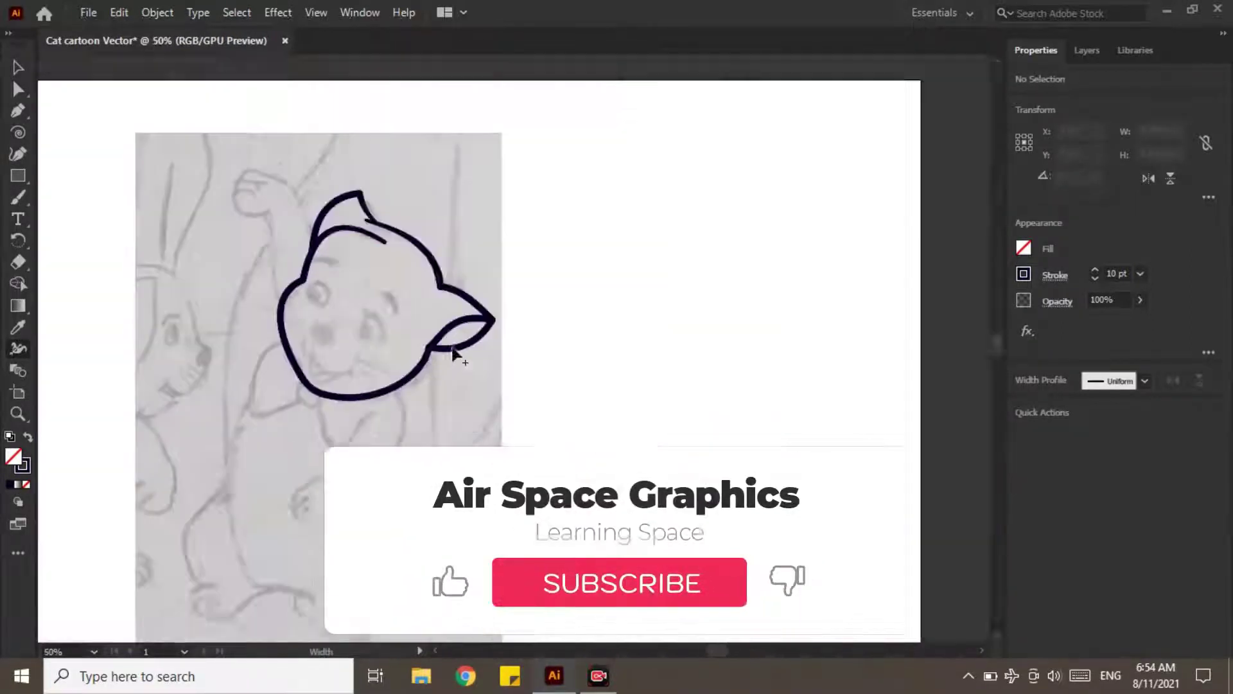
{"action": "scroll", "coordinate": [453, 353], "scroll_direction": "up", "scroll_amount": 5}
{"action": "key", "text": "a"}
{"action": "left_click", "coordinate": [409, 287]}
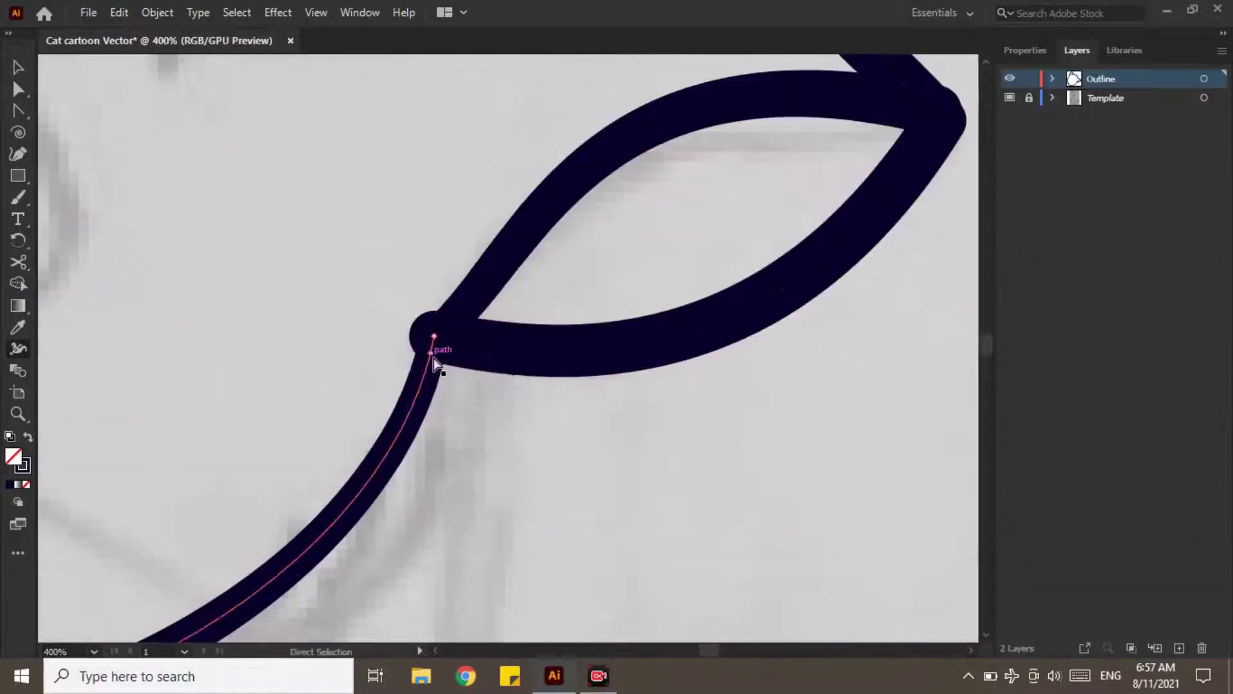
Thin the ear stroke near its base and join the paw path's open ends
{"action": "left_click", "coordinate": [434, 361]}
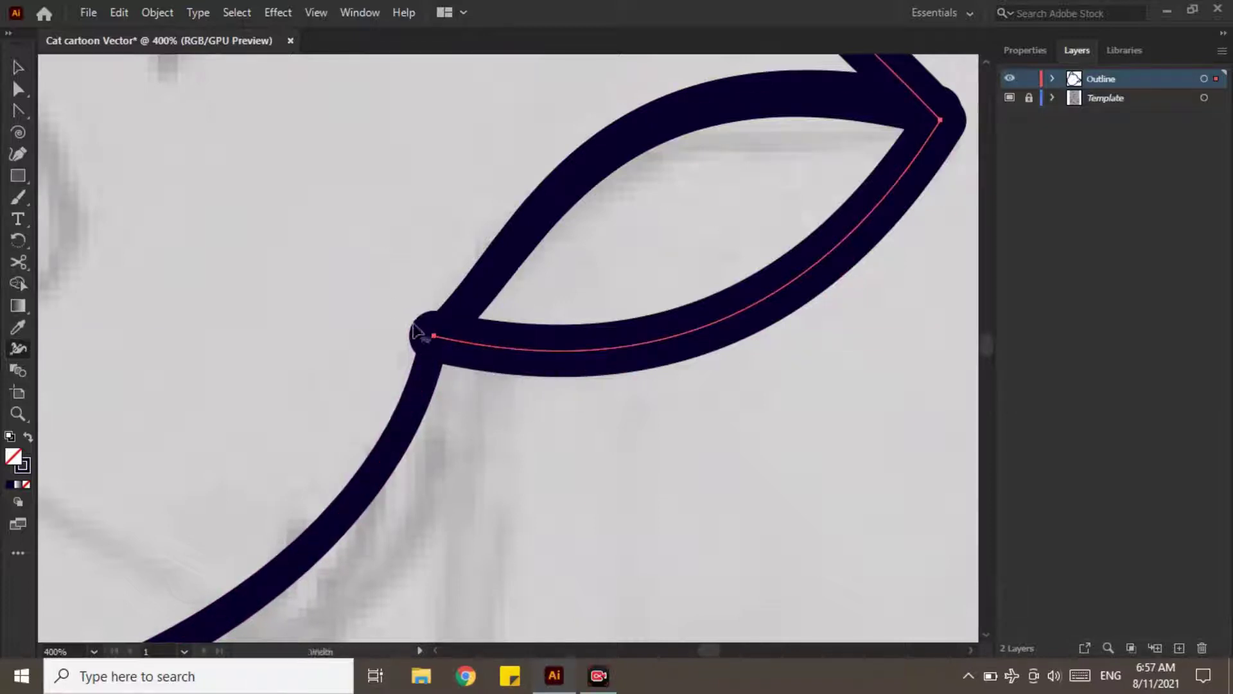
{"action": "left_click_drag", "start_coordinate": [681, 298], "coordinate": [423, 346]}
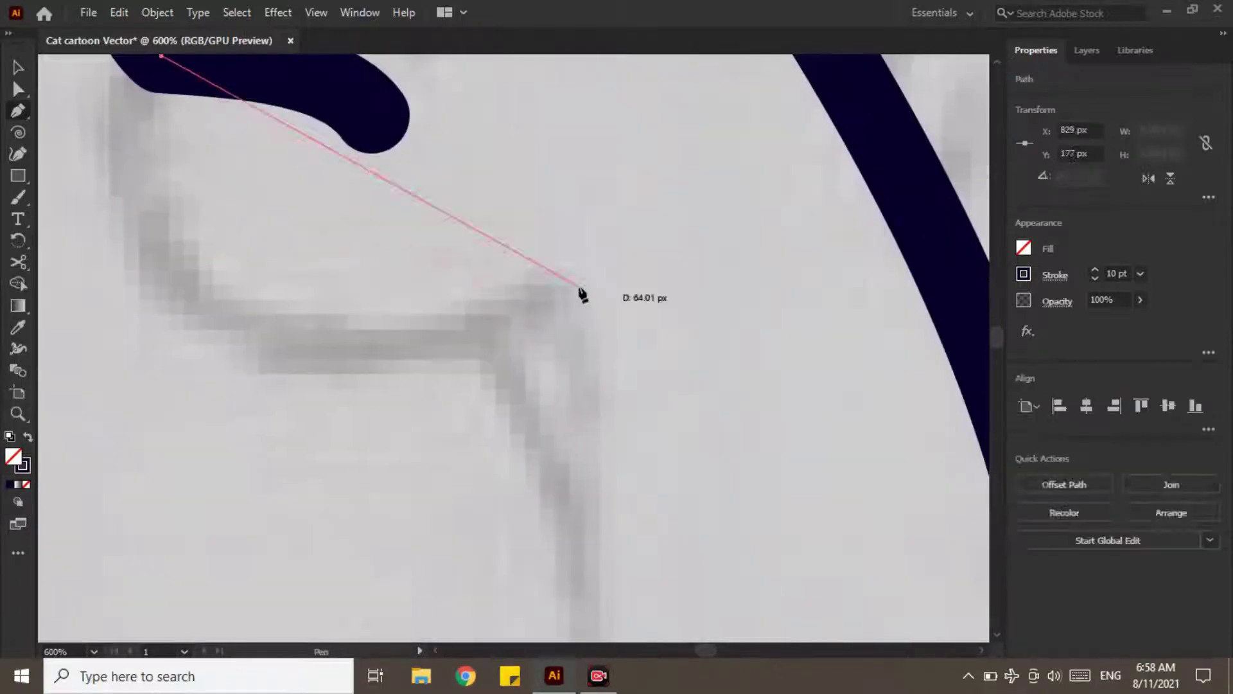
{"action": "key", "text": "ctrl+j"}
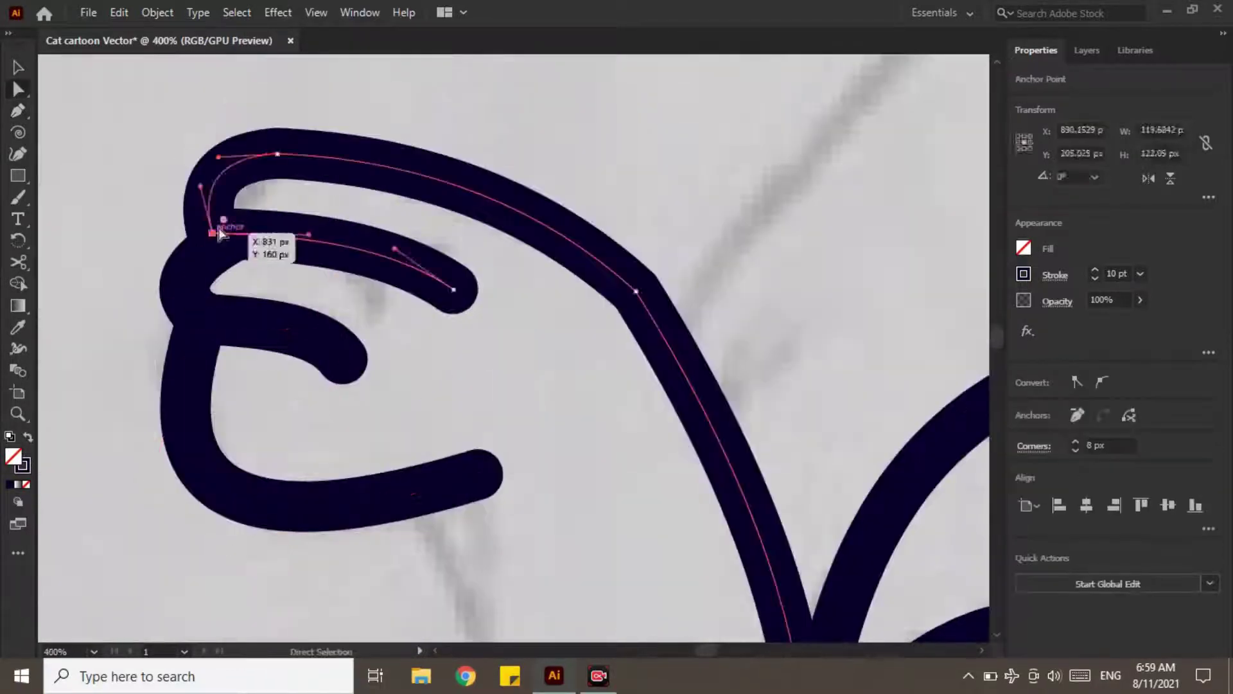
{"action": "left_click", "coordinate": [221, 353]}
Taper the upper and lower toe strokes of the raised paw
{"action": "key", "text": "shift+w"}
{"action": "left_click_drag", "start_coordinate": [331, 381], "coordinate": [318, 367]}
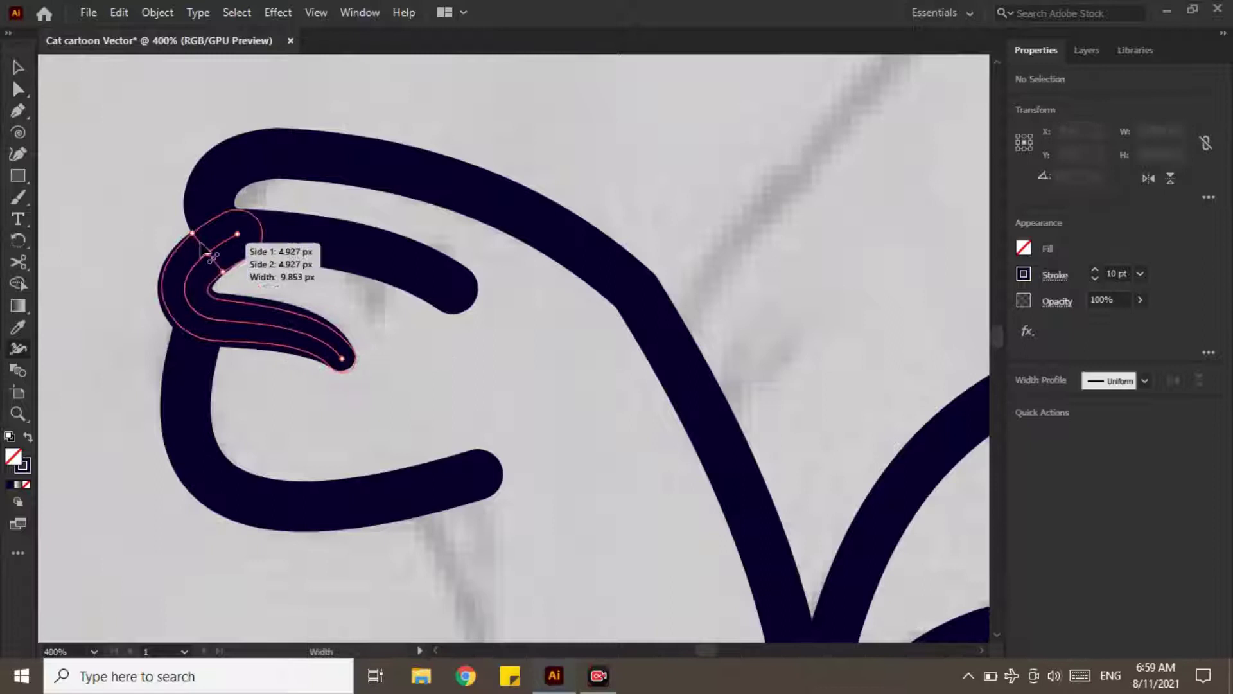
{"action": "left_click_drag", "start_coordinate": [441, 309], "coordinate": [453, 292]}
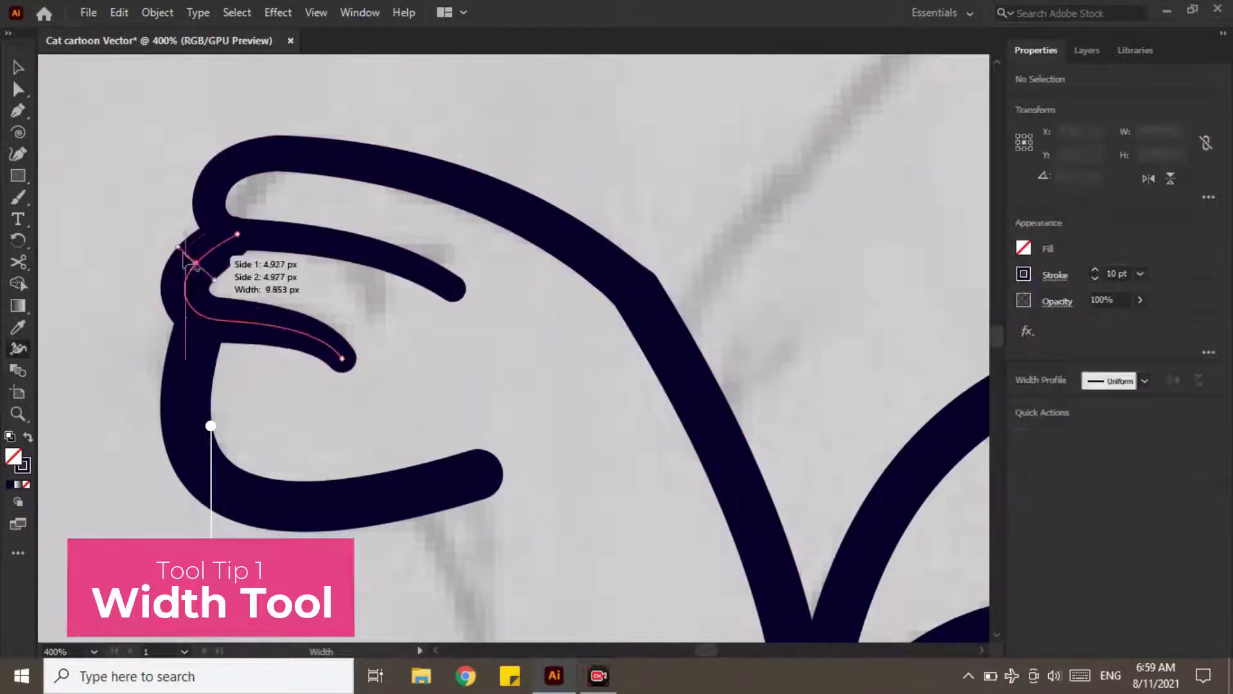
{"action": "scroll", "coordinate": [289, 403], "scroll_direction": "down", "scroll_amount": 2}
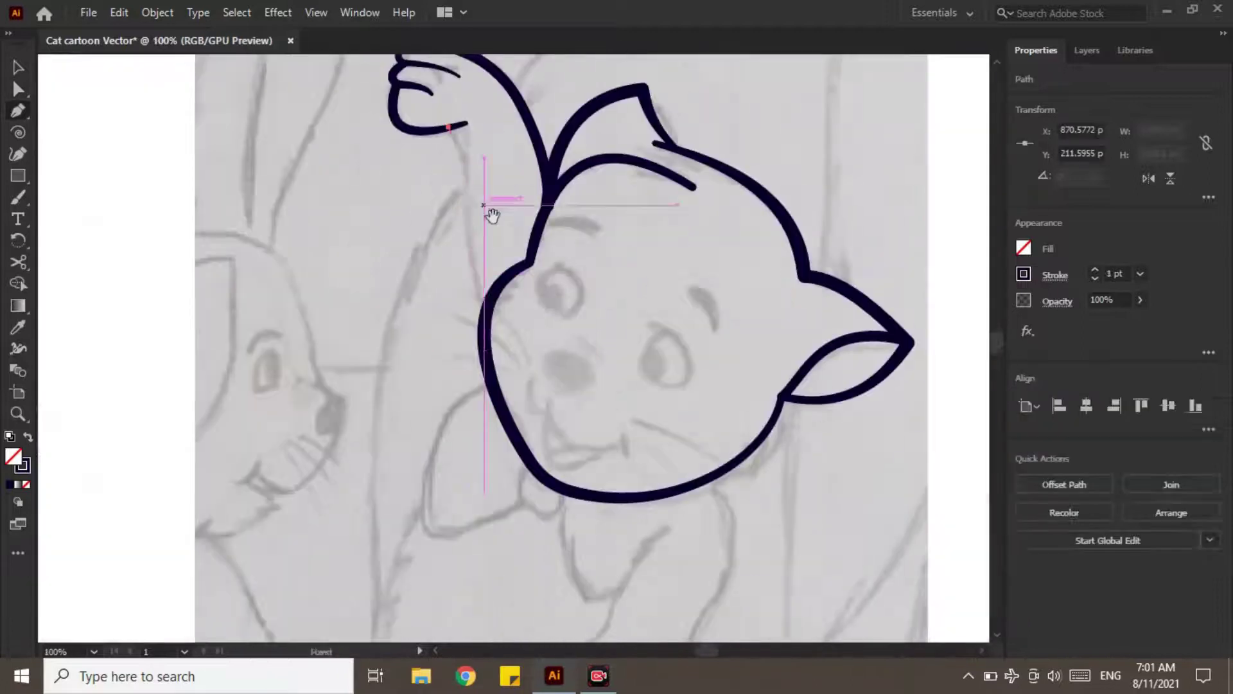
Curve the navy outline segments tracing the bow, body, arm and lower paw
{"action": "left_click_drag", "start_coordinate": [485, 315], "coordinate": [473, 179]}
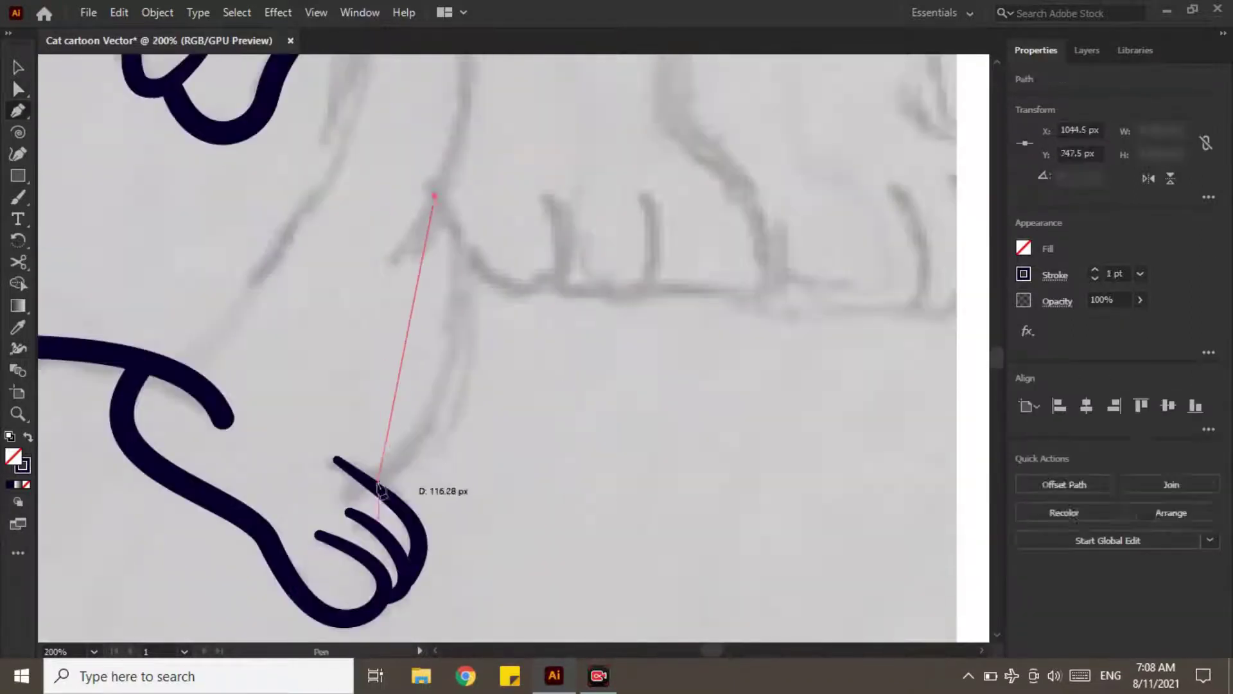
{"action": "left_click_drag", "start_coordinate": [410, 344], "coordinate": [482, 338]}
Thicken the new outline, reshape the toe curve and vary the toe path's widths
{"action": "left_click", "coordinate": [1094, 273]}
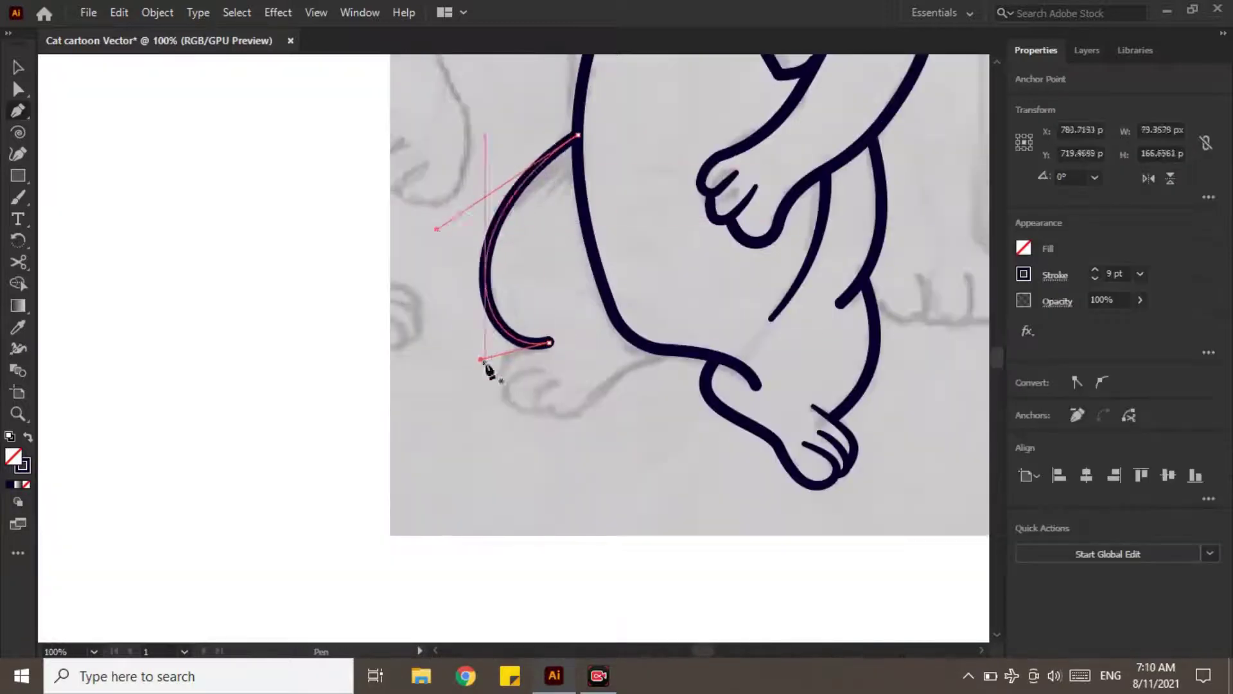
{"action": "left_click_drag", "start_coordinate": [436, 228], "coordinate": [431, 246]}
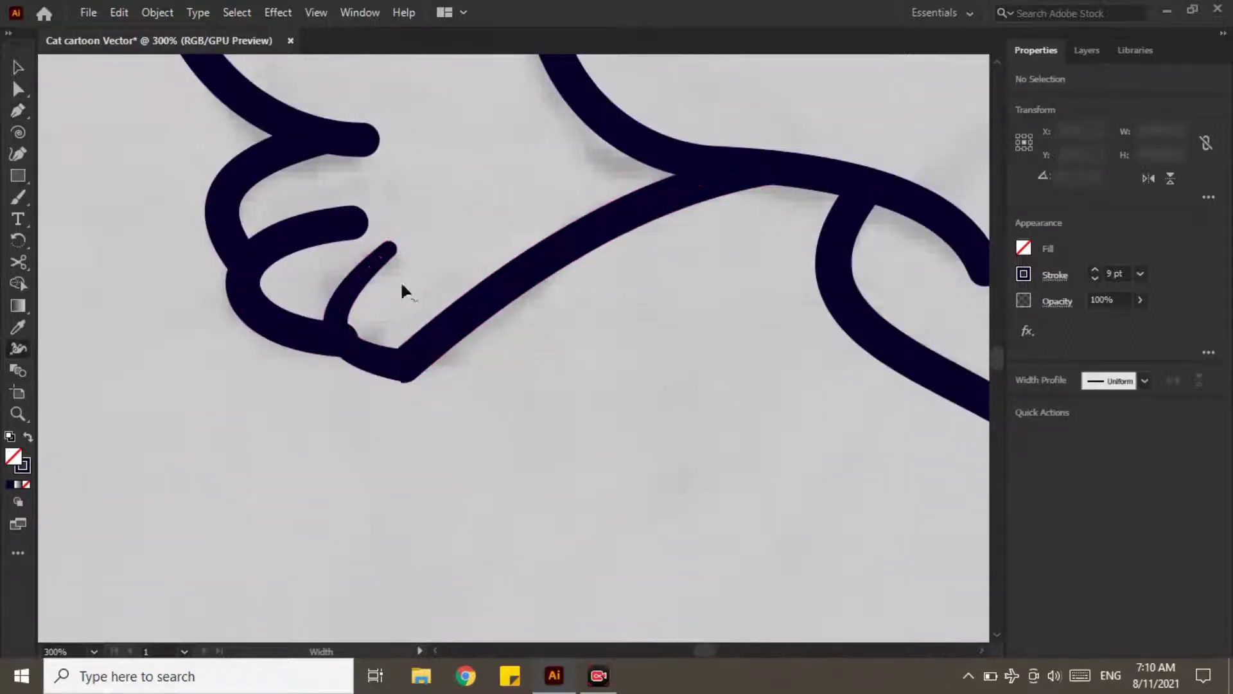
{"action": "scroll", "coordinate": [399, 281], "scroll_direction": "up", "scroll_amount": 1}
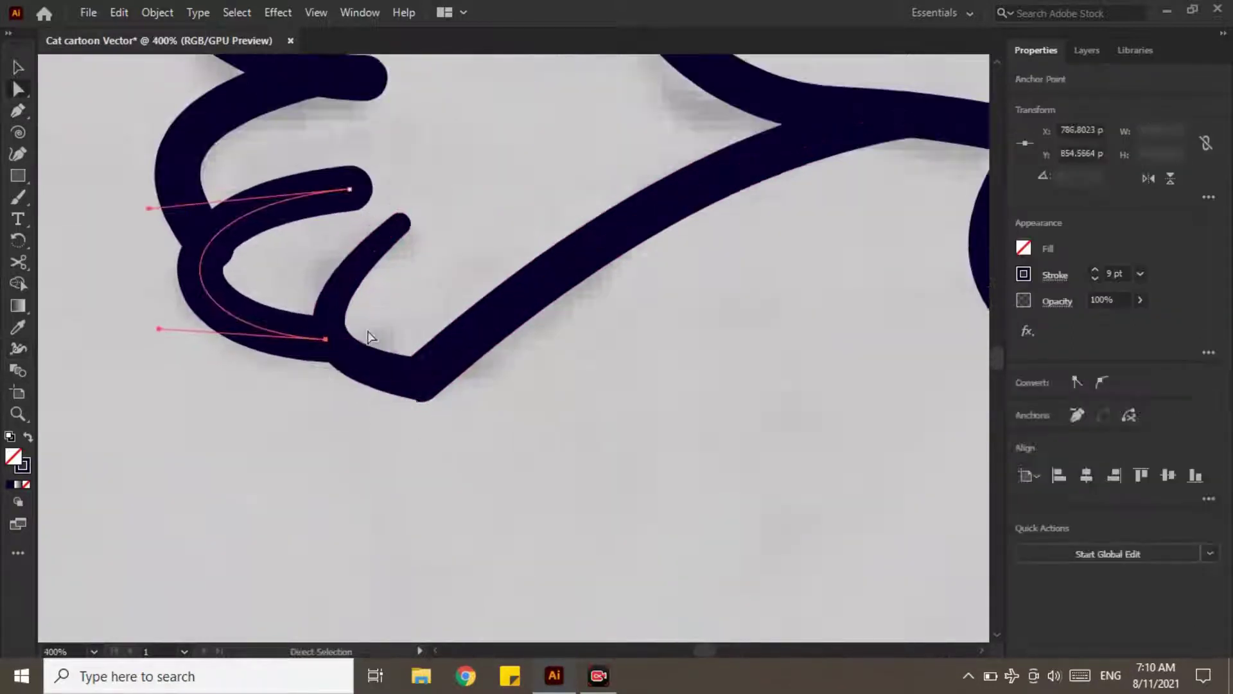
{"action": "scroll", "coordinate": [399, 419], "scroll_direction": "down", "scroll_amount": 1}
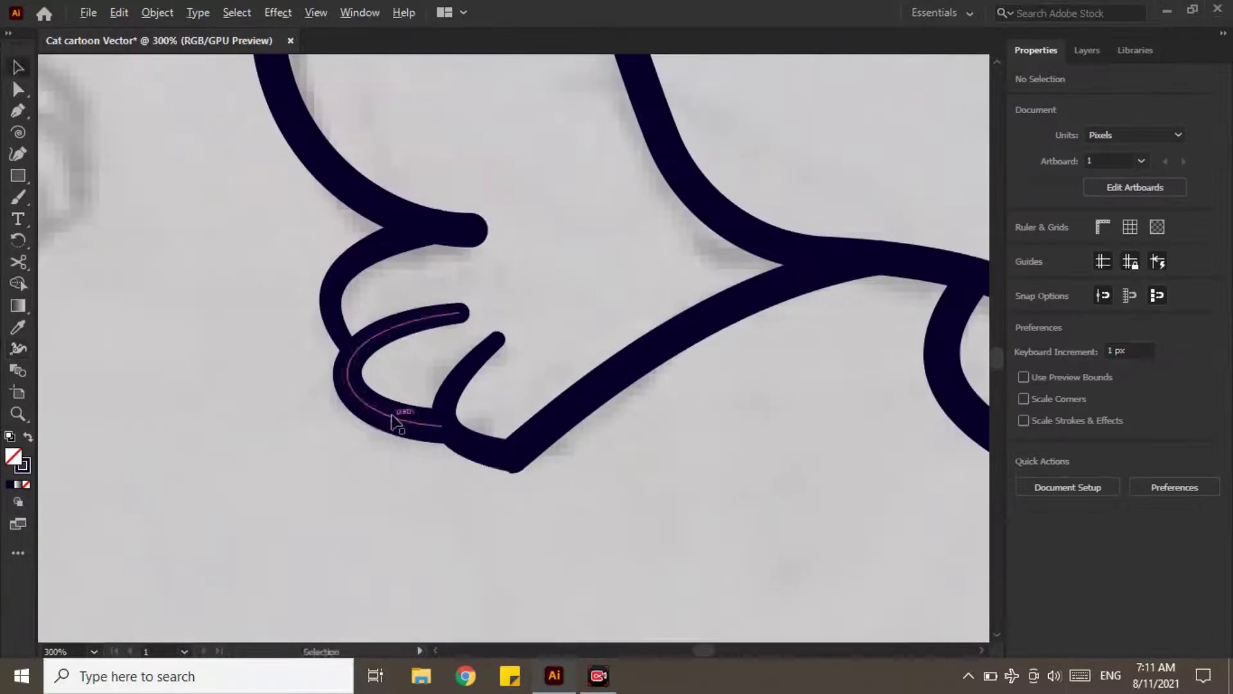
{"action": "scroll", "coordinate": [487, 287], "scroll_direction": "up", "scroll_amount": 3}
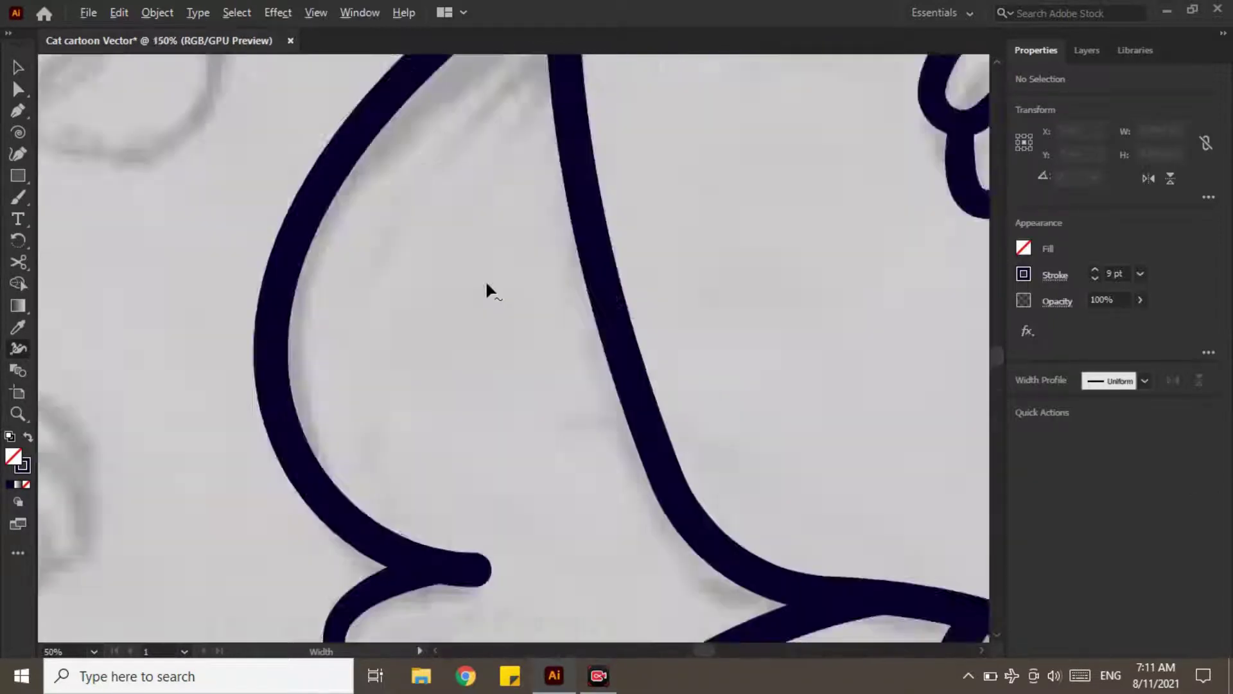
{"action": "scroll", "coordinate": [487, 287], "scroll_direction": "down", "scroll_amount": 3}
{"action": "key", "text": "v"}
{"action": "left_click", "coordinate": [449, 391]}
{"action": "key", "text": "shift+w"}
{"action": "scroll", "coordinate": [448, 389], "scroll_direction": "down", "scroll_amount": 4}
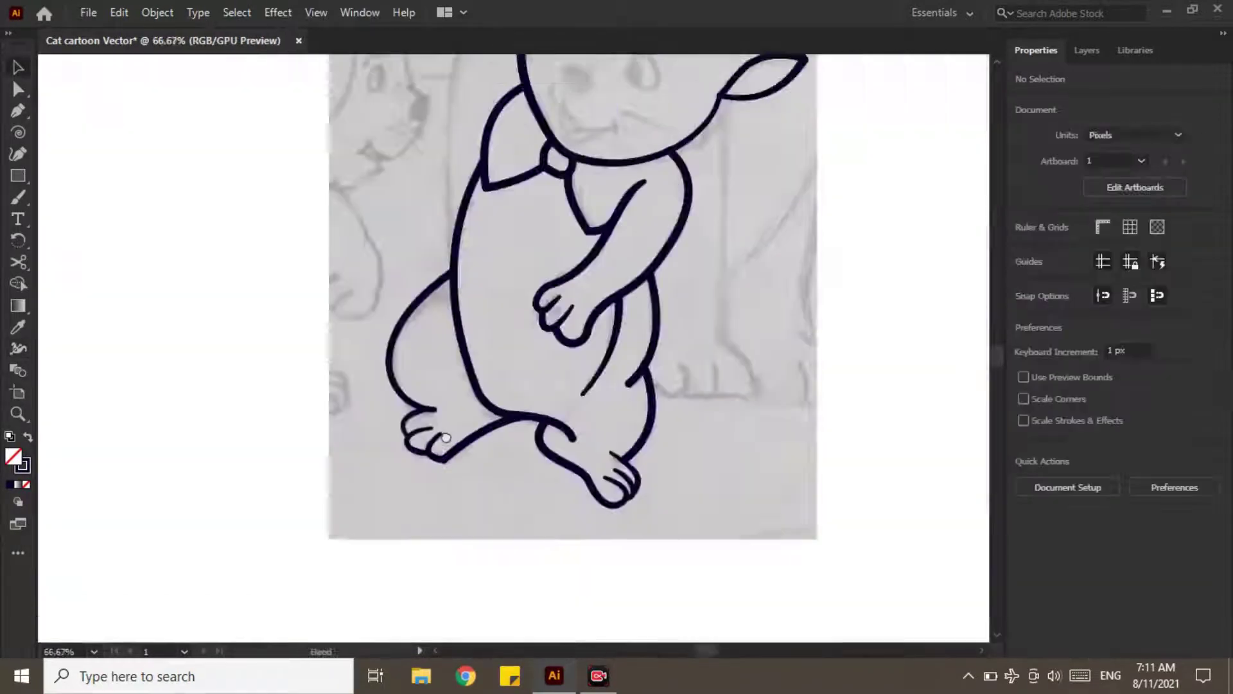
{"action": "scroll", "coordinate": [592, 418], "scroll_direction": "up", "scroll_amount": 6}
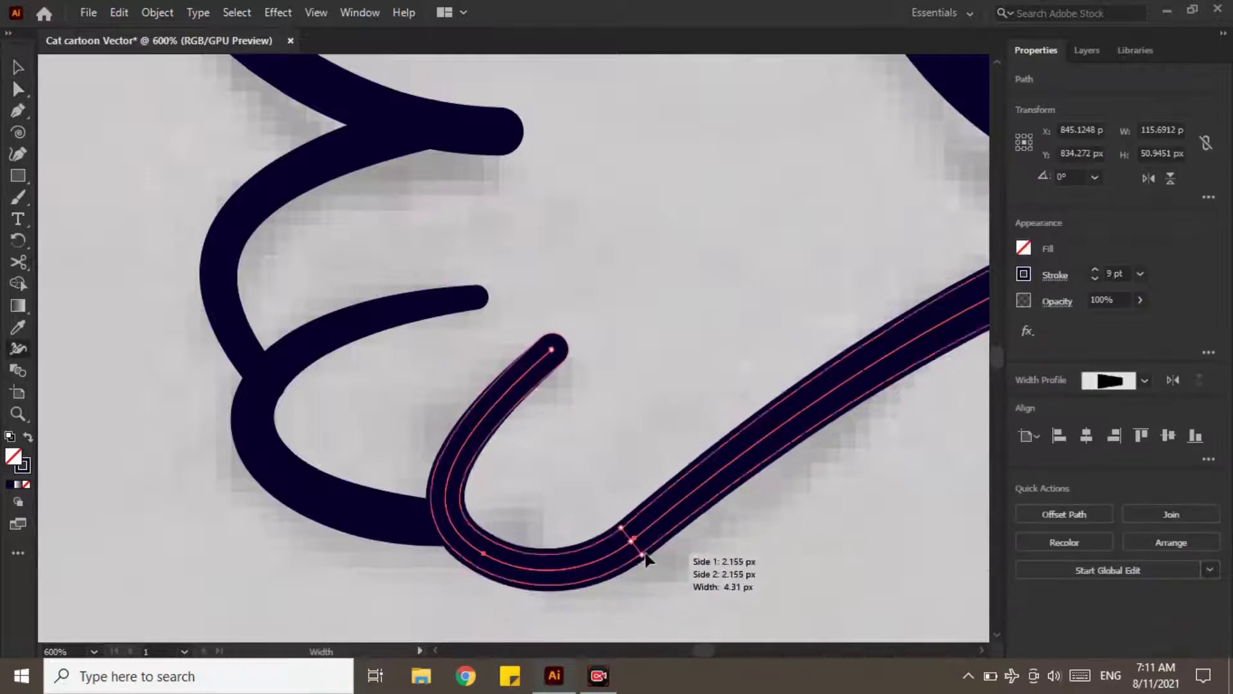
{"action": "scroll", "coordinate": [565, 450], "scroll_direction": "down", "scroll_amount": 3}
{"action": "scroll", "coordinate": [422, 453], "scroll_direction": "up", "scroll_amount": 2}
{"action": "key", "text": "a"}
{"action": "left_click", "coordinate": [421, 453]}
{"action": "left_click", "coordinate": [504, 405]}
Start a short navy eyebrow stroke with two anchors
{"action": "key", "text": "p"}
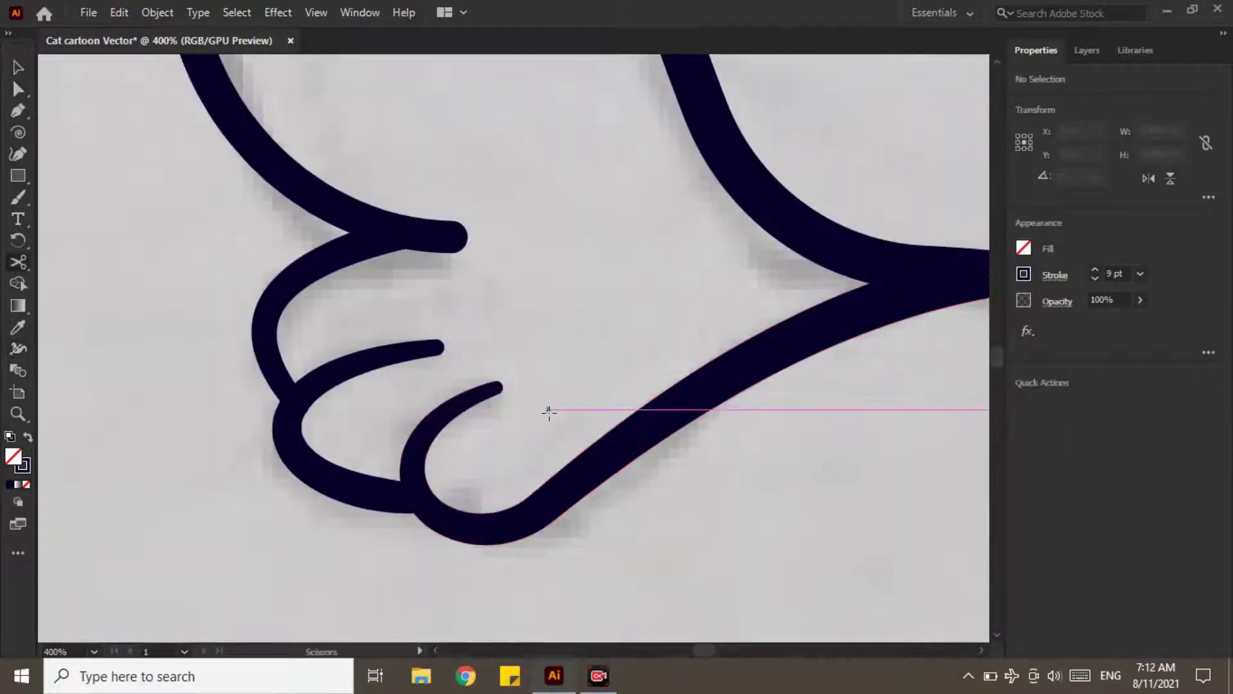
{"action": "scroll", "coordinate": [545, 414], "scroll_direction": "down", "scroll_amount": 3}
{"action": "left_click", "coordinate": [570, 318]}
{"action": "left_click", "coordinate": [606, 384]}
{"action": "scroll", "coordinate": [642, 366], "scroll_direction": "up", "scroll_amount": 3}
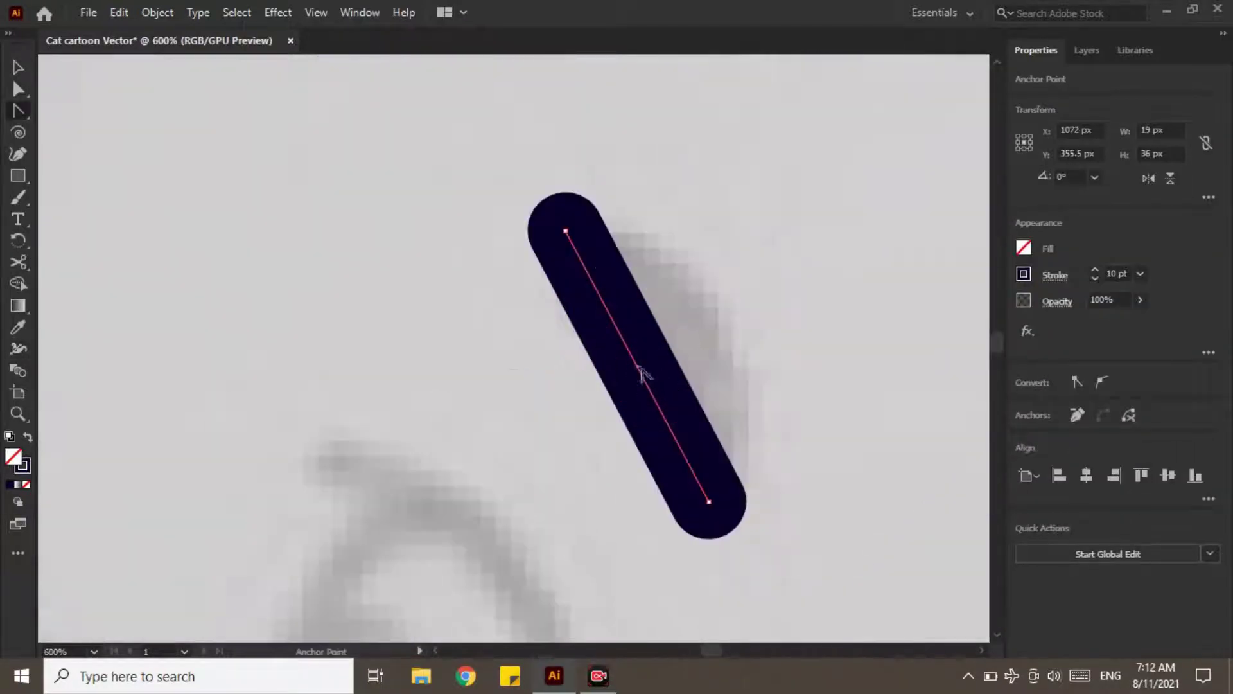
Curve the eyebrow stroke and set its stroke thickness
{"action": "left_click_drag", "start_coordinate": [643, 367], "coordinate": [729, 358]}
{"action": "scroll", "coordinate": [576, 210], "scroll_direction": "down", "scroll_amount": 2}
{"action": "left_click", "coordinate": [474, 249]}
{"action": "left_click", "coordinate": [654, 290]}
{"action": "left_click_drag", "start_coordinate": [569, 273], "coordinate": [553, 217]}
{"action": "left_click", "coordinate": [1096, 275]}
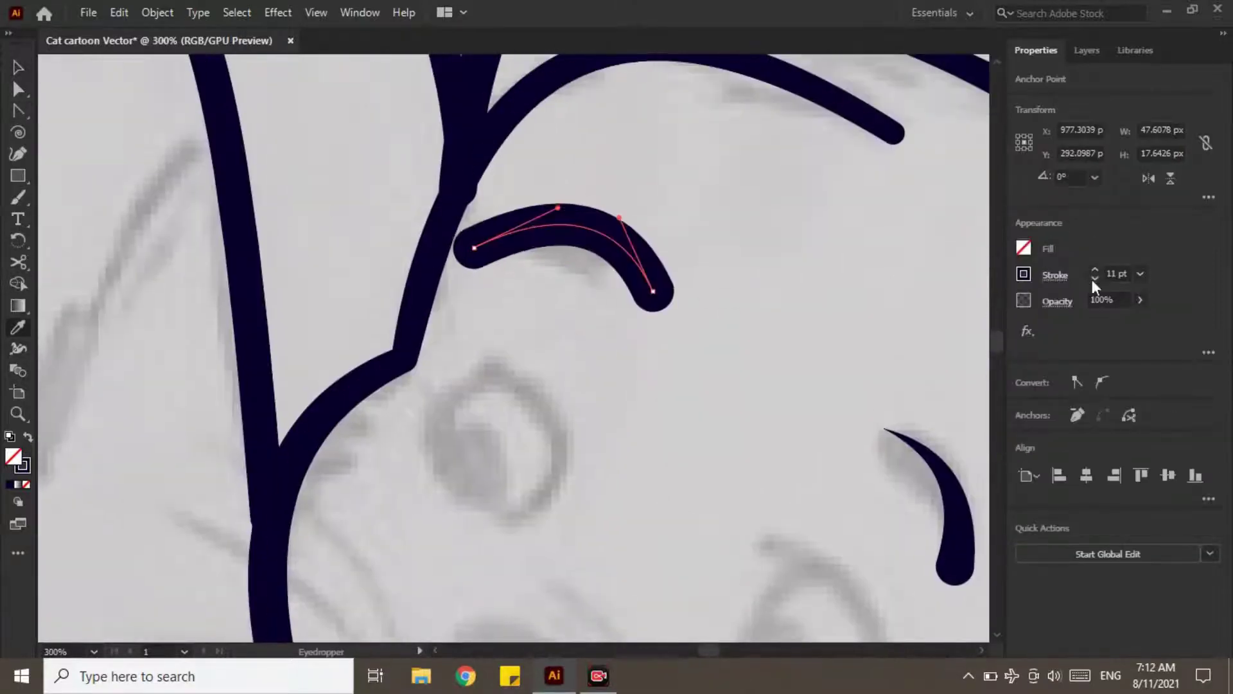
{"action": "left_click", "coordinate": [723, 318]}
Outline and close the left eye
{"action": "key", "text": "l"}
{"action": "scroll", "coordinate": [771, 316], "scroll_direction": "down", "scroll_amount": 3}
{"action": "scroll", "coordinate": [468, 241], "scroll_direction": "up", "scroll_amount": 3}
{"action": "key", "text": "p"}
{"action": "left_click", "coordinate": [473, 205]}
{"action": "left_click", "coordinate": [493, 360]}
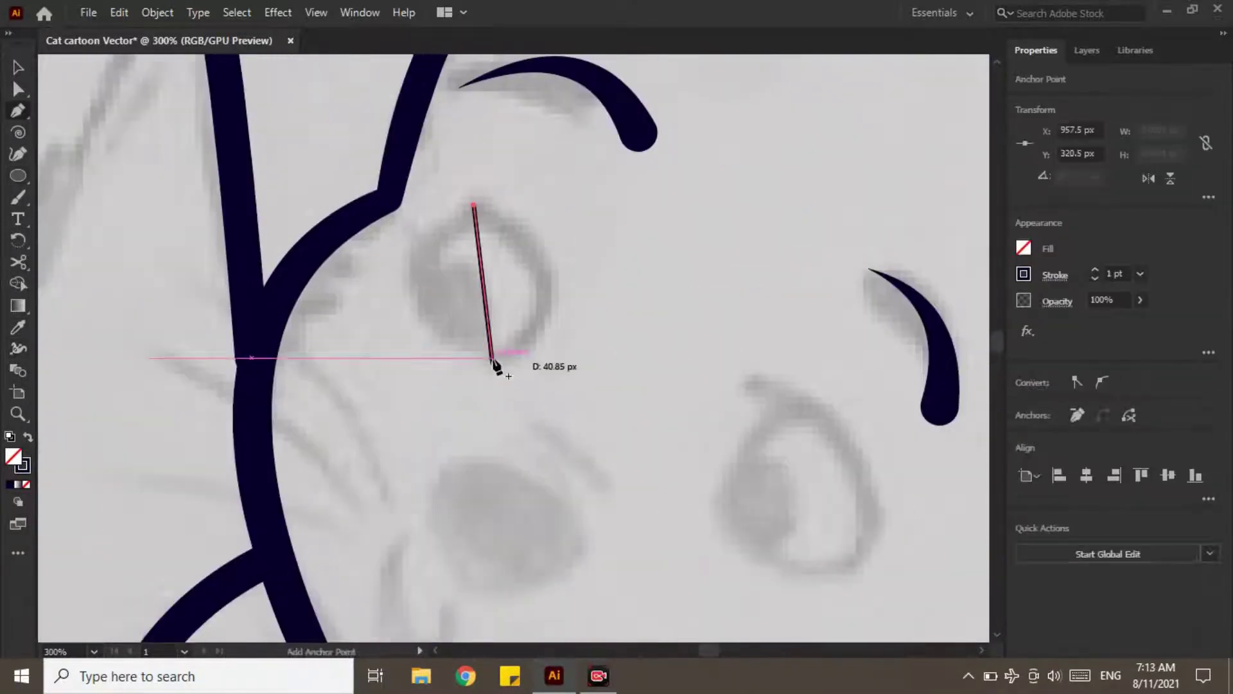
{"action": "left_click", "coordinate": [472, 205]}
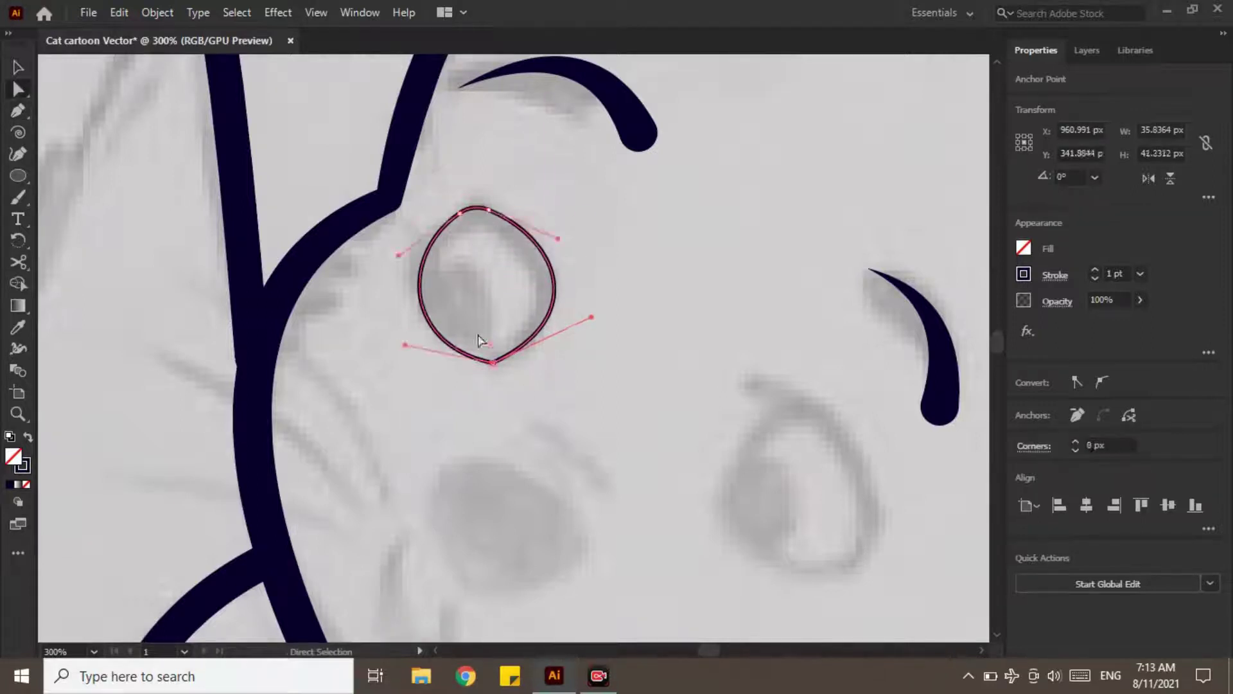
{"action": "left_click", "coordinate": [528, 311], "text": "ctrl"}
{"action": "scroll", "coordinate": [529, 311], "scroll_direction": "down", "scroll_amount": 2}
{"action": "scroll", "coordinate": [653, 290], "scroll_direction": "right", "scroll_amount": 2}
Outline the right eye, join the paths and make both eyes solid navy
{"action": "left_click", "coordinate": [648, 287]}
{"action": "left_click_drag", "start_coordinate": [621, 444], "coordinate": [718, 549]}
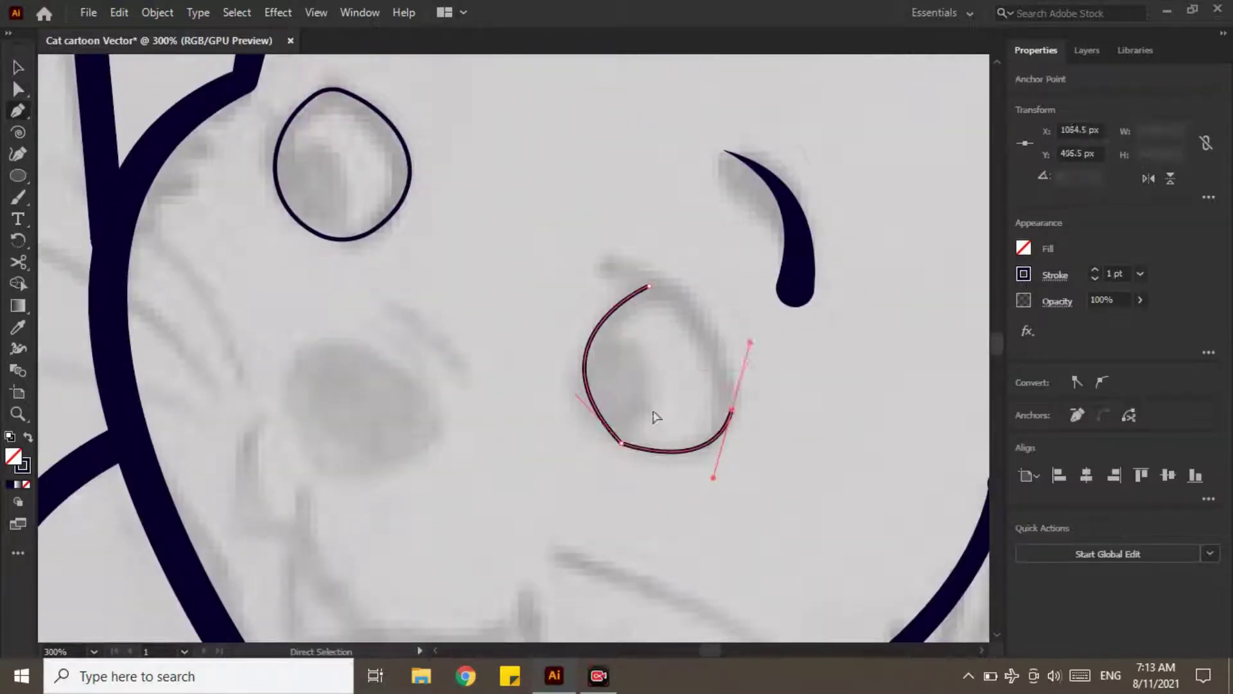
{"action": "scroll", "coordinate": [675, 364], "scroll_direction": "right", "scroll_amount": 2}
{"action": "left_click", "coordinate": [657, 422]}
{"action": "left_click", "coordinate": [521, 266]}
{"action": "key", "text": "v"}
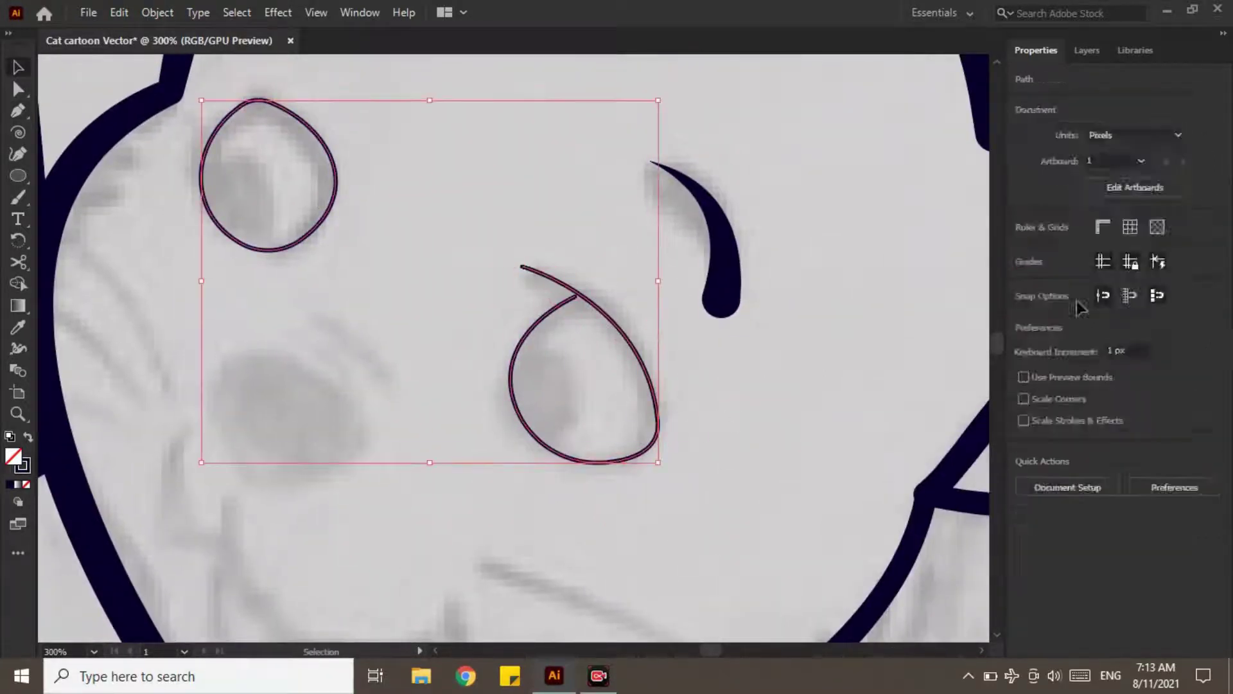
{"action": "key", "text": "ctrl+0"}
{"action": "scroll", "coordinate": [499, 286], "scroll_direction": "up", "scroll_amount": 3}
{"action": "key", "text": "a"}
{"action": "key", "text": "ctrl+j"}
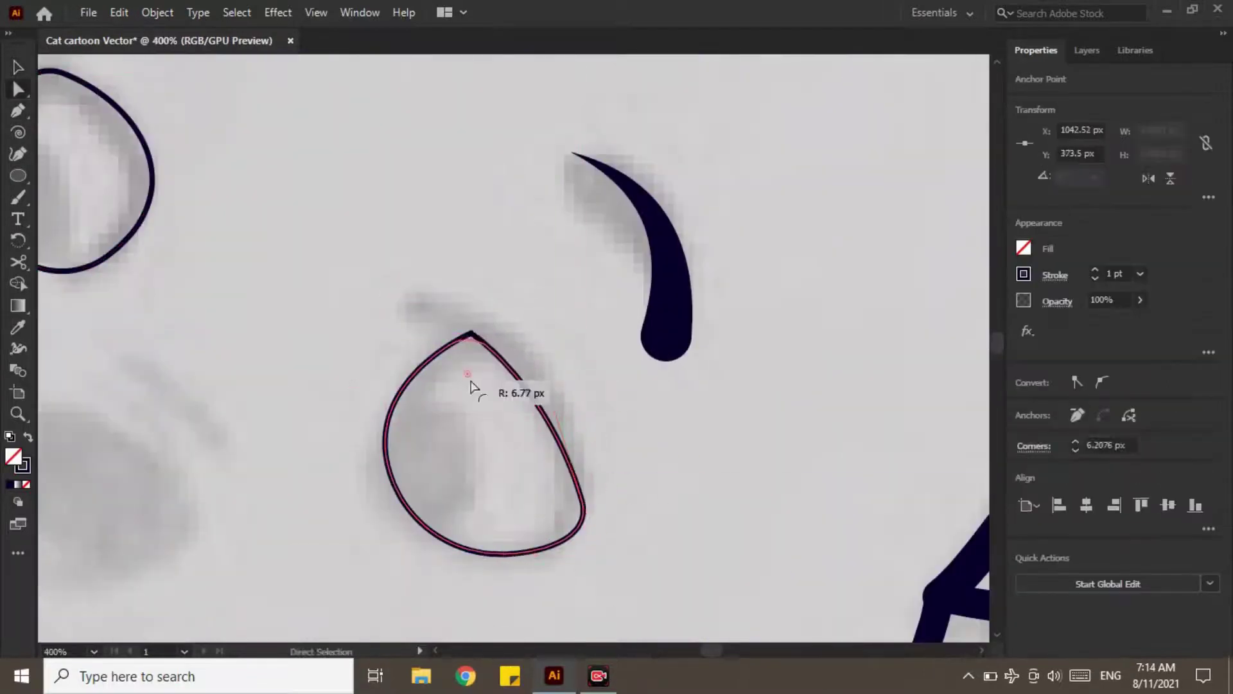
{"action": "key", "text": "shift+x"}
{"action": "scroll", "coordinate": [471, 388], "scroll_direction": "down", "scroll_amount": 2}
{"action": "scroll", "coordinate": [434, 309], "scroll_direction": "up", "scroll_amount": 2}
Draw both eyebrow arcs and give them tapered widths
{"action": "key", "text": "p"}
{"action": "left_click_drag", "start_coordinate": [410, 310], "coordinate": [428, 322]}
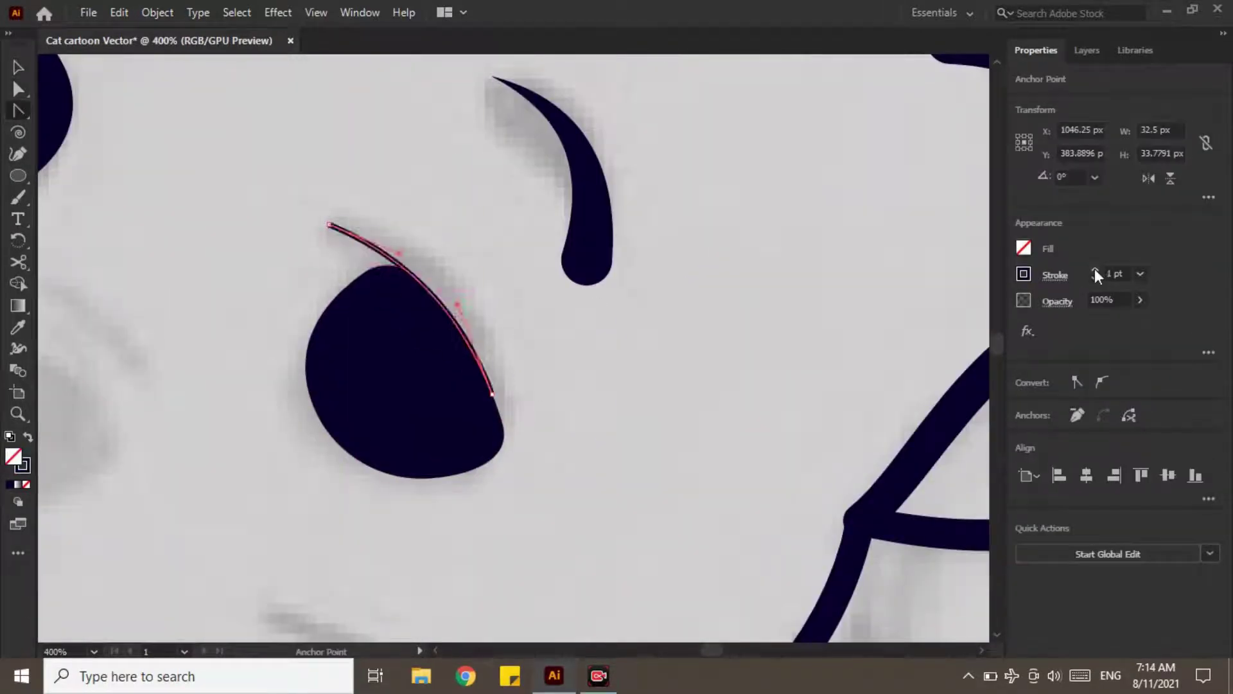
{"action": "key", "text": "shift+w"}
{"action": "mouse_move", "coordinate": [492, 393]}
{"action": "left_mouse_down"}
{"action": "mouse_move", "coordinate": [504, 408]}
{"action": "mouse_move", "coordinate": [504, 275]}
{"action": "mouse_move", "coordinate": [533, 278]}
{"action": "left_mouse_up"}
{"action": "key", "text": "ctrl+1"}
{"action": "scroll", "coordinate": [593, 395], "scroll_direction": "up", "scroll_amount": 6}
{"action": "key", "text": "ctrl+1"}
{"action": "scroll", "coordinate": [345, 325], "scroll_direction": "up", "scroll_amount": 6}
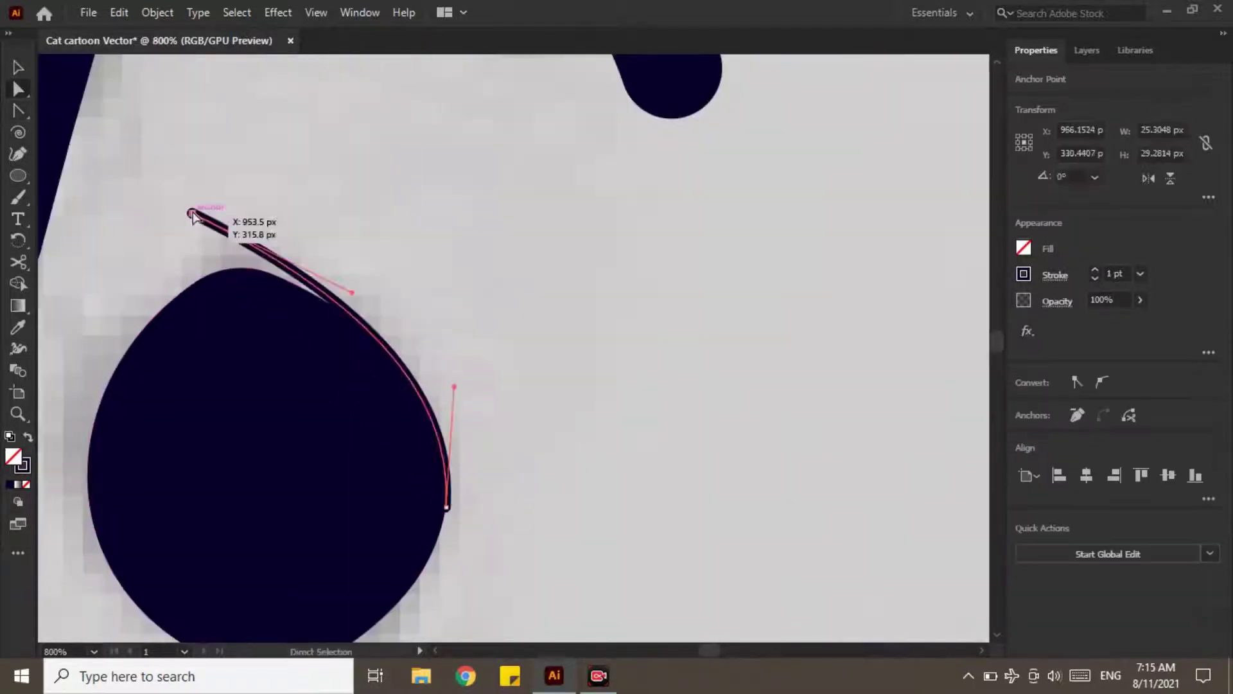
{"action": "left_click_drag", "start_coordinate": [193, 214], "coordinate": [359, 283]}
{"action": "key", "text": "shift+w"}
{"action": "left_click_drag", "start_coordinate": [183, 241], "coordinate": [131, 253]}
{"action": "scroll", "coordinate": [524, 418], "scroll_direction": "down", "scroll_amount": 3}
{"action": "scroll", "coordinate": [276, 385], "scroll_direction": "up", "scroll_amount": 4}
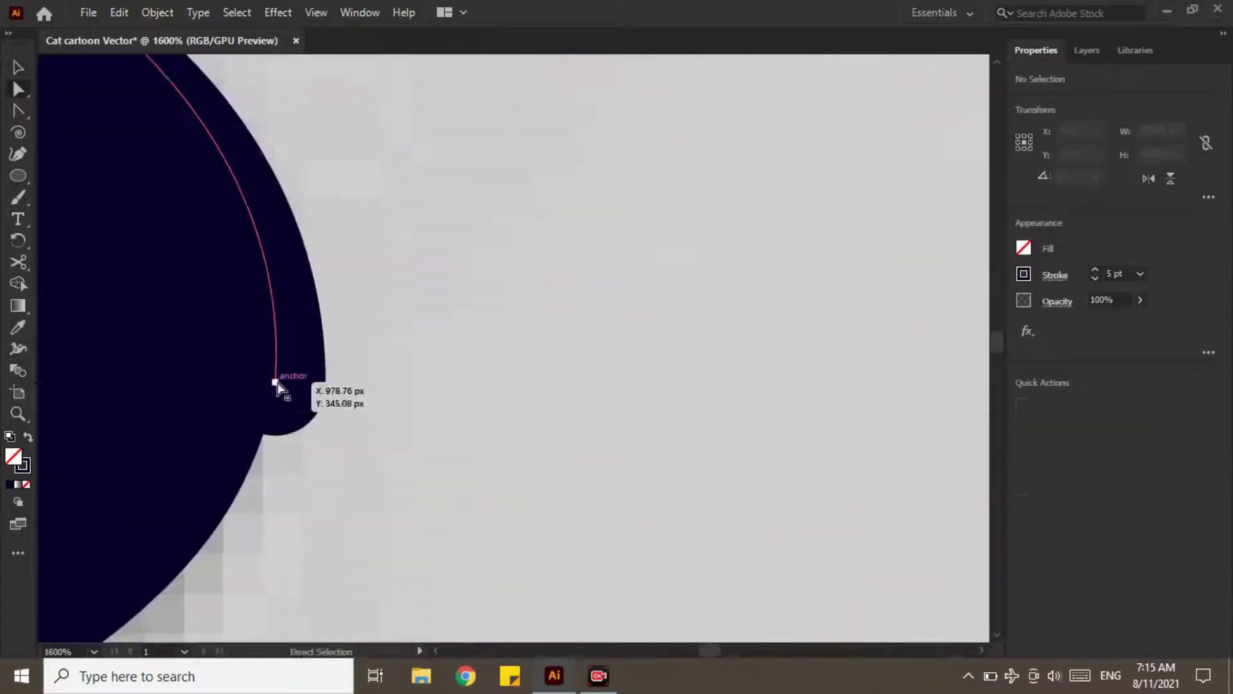
{"action": "key", "text": "a"}
{"action": "scroll", "coordinate": [578, 395], "scroll_direction": "down", "scroll_amount": 1}
{"action": "scroll", "coordinate": [578, 395], "scroll_direction": "down", "scroll_amount": 3}
{"action": "scroll", "coordinate": [452, 292], "scroll_direction": "up", "scroll_amount": 3}
Draw the curved mouth stroke with a small nose hook
{"action": "key", "text": "p"}
{"action": "left_click", "coordinate": [399, 261]}
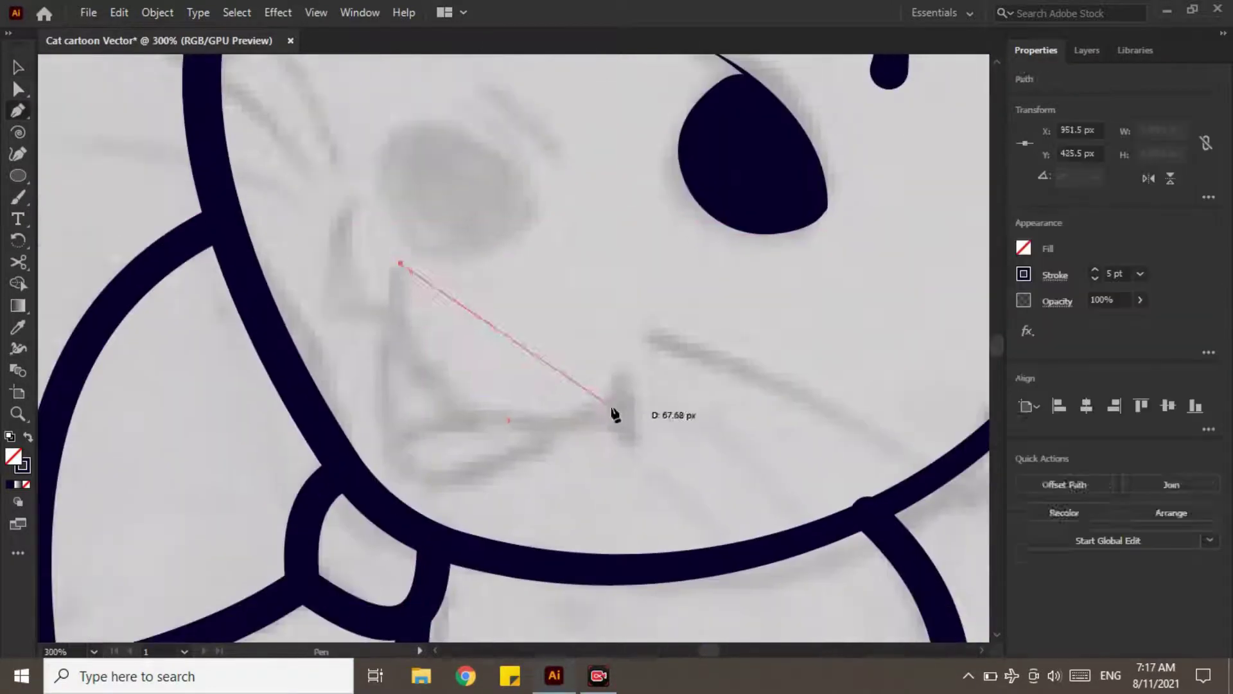
{"action": "left_click_drag", "start_coordinate": [618, 410], "coordinate": [694, 385]}
{"action": "key", "text": "Escape"}
{"action": "scroll", "coordinate": [351, 220], "scroll_direction": "down", "scroll_amount": 2}
{"action": "left_click_drag", "start_coordinate": [592, 331], "coordinate": [611, 353]}
Use Shape Builder on all the face shapes, then select the curved mouth path
{"action": "key", "text": "Escape"}
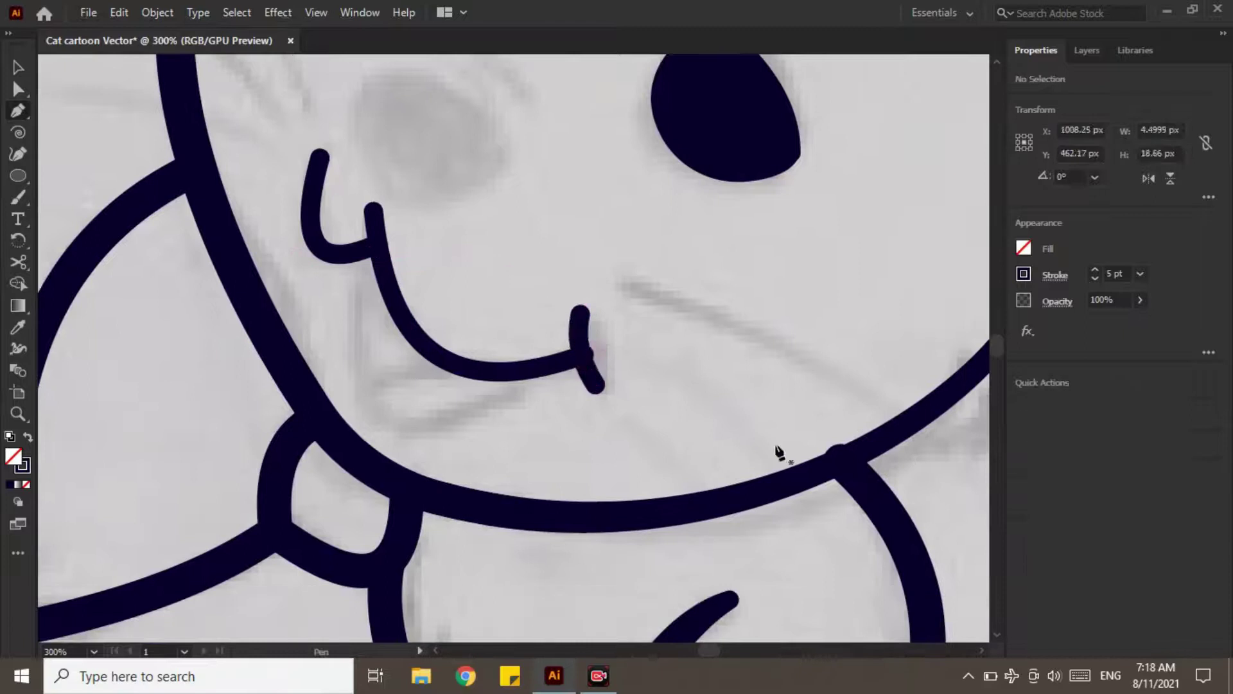
{"action": "scroll", "coordinate": [779, 454], "scroll_direction": "up", "scroll_amount": 2}
{"action": "key", "text": "ctrl+a"}
{"action": "key", "text": "shift+m"}
{"action": "scroll", "coordinate": [772, 413], "scroll_direction": "down", "scroll_amount": 3}
{"action": "key", "text": "v"}
{"action": "left_click", "coordinate": [276, 413]}
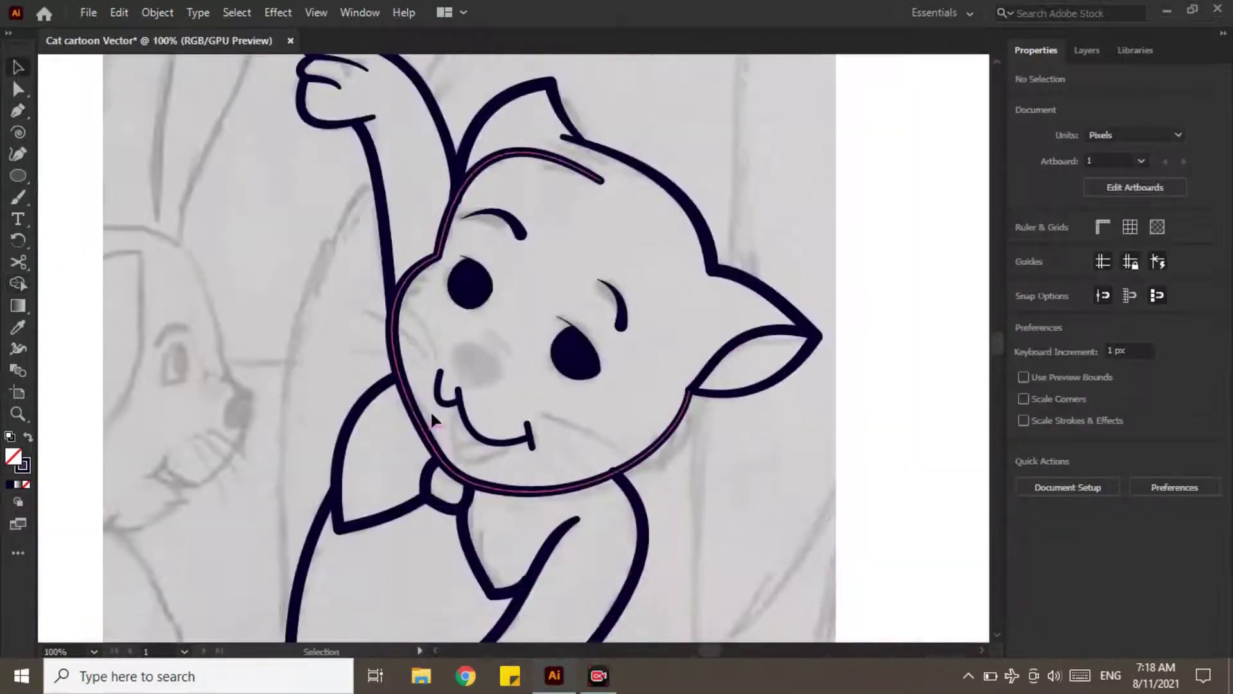
{"action": "left_click", "coordinate": [431, 410]}
{"action": "scroll", "coordinate": [465, 302], "scroll_direction": "up", "scroll_amount": 3}
{"action": "key", "text": "ctrl+a"}
{"action": "left_click", "coordinate": [678, 504]}
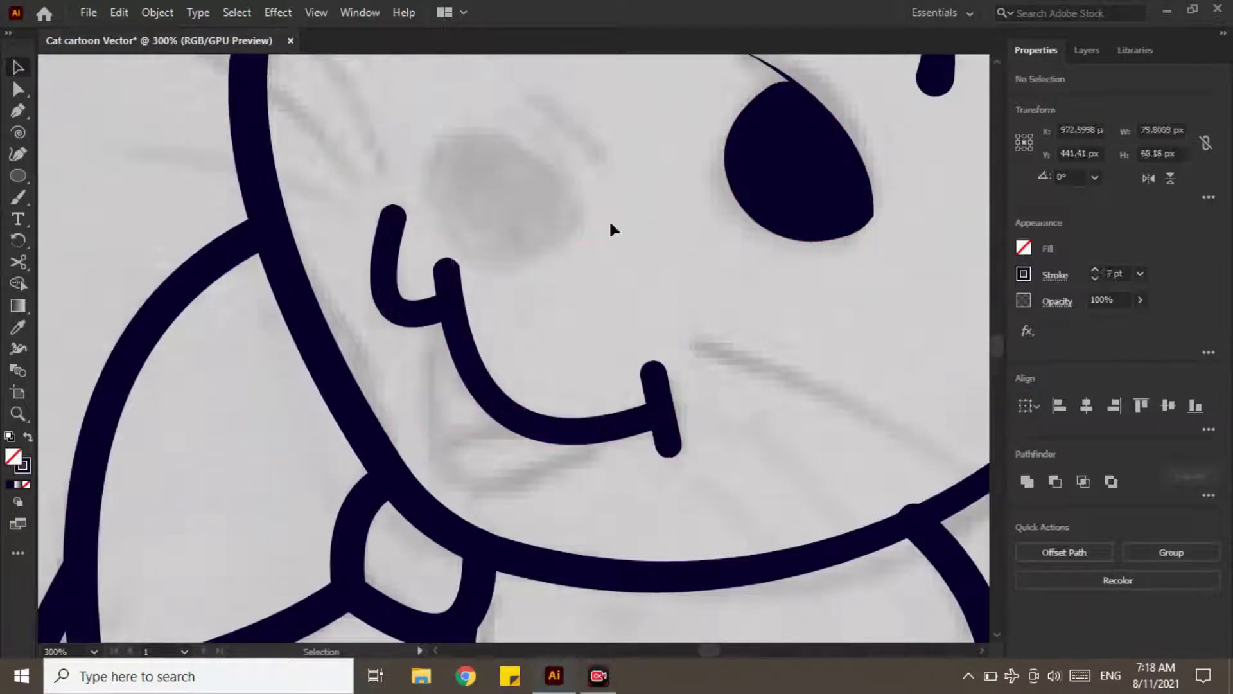
Taper the nose hook's top end and thicken the middle of the mouth
{"action": "key", "text": "shift+w"}
{"action": "left_click_drag", "start_coordinate": [392, 224], "coordinate": [406, 276]}
{"action": "left_click_drag", "start_coordinate": [482, 346], "coordinate": [634, 419]}
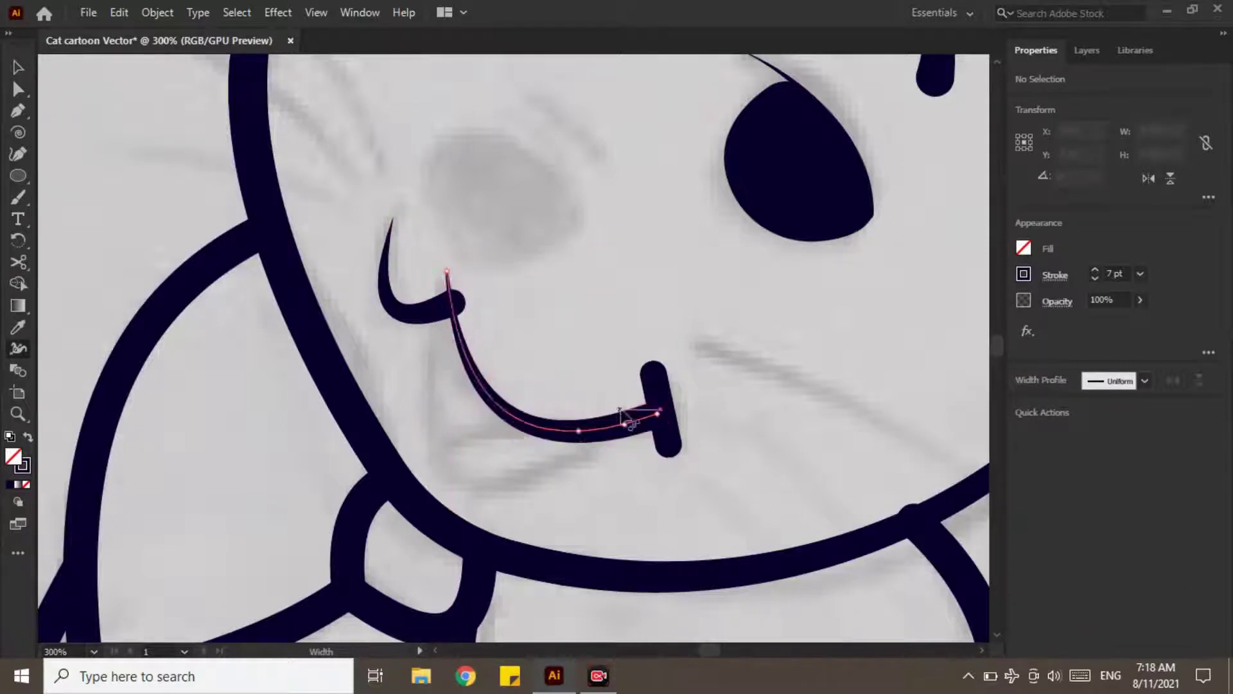
{"action": "key", "text": "v"}
{"action": "key", "text": "ctrl+minus"}
{"action": "key", "text": "ctrl+minus"}
{"action": "scroll", "coordinate": [596, 417], "scroll_direction": "up", "scroll_amount": 3}
Pull a mouth anchor to open the mouth and curve its end stroke
{"action": "left_click_drag", "start_coordinate": [730, 386], "coordinate": [504, 206]}
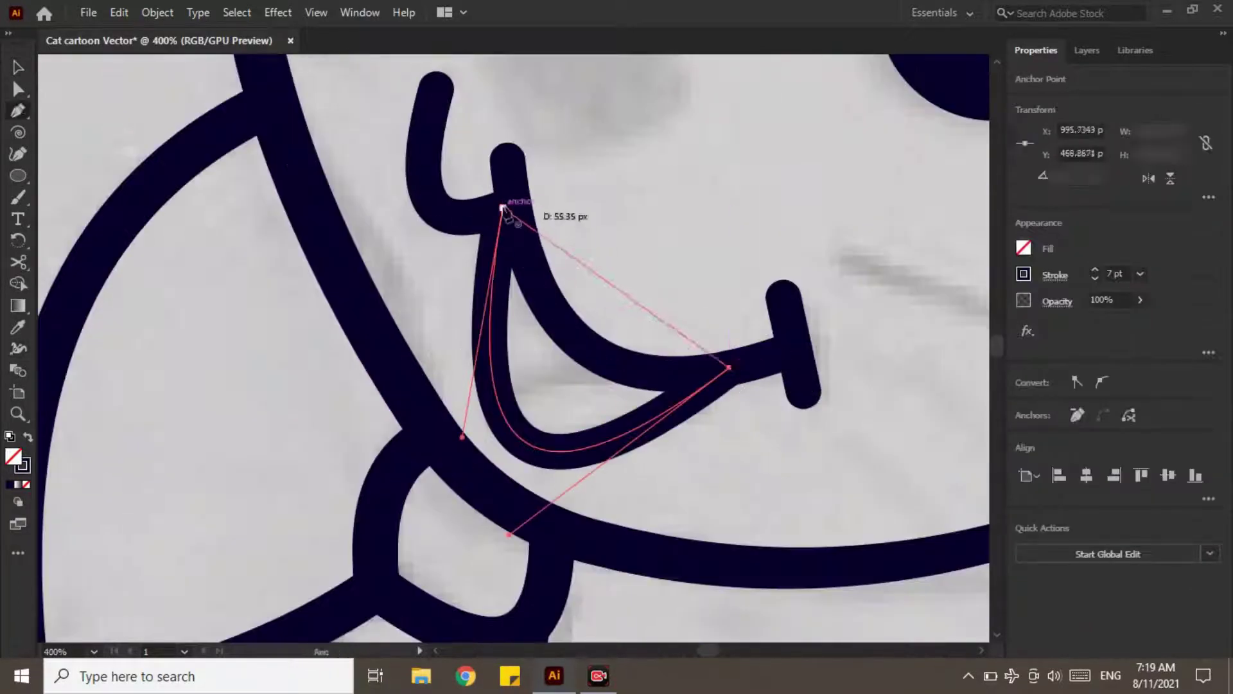
{"action": "key", "text": "ctrl+y"}
{"action": "key", "text": "v"}
{"action": "key", "text": "ctrl+y"}
{"action": "scroll", "coordinate": [757, 440], "scroll_direction": "down", "scroll_amount": 3}
{"action": "left_click", "coordinate": [758, 441]}
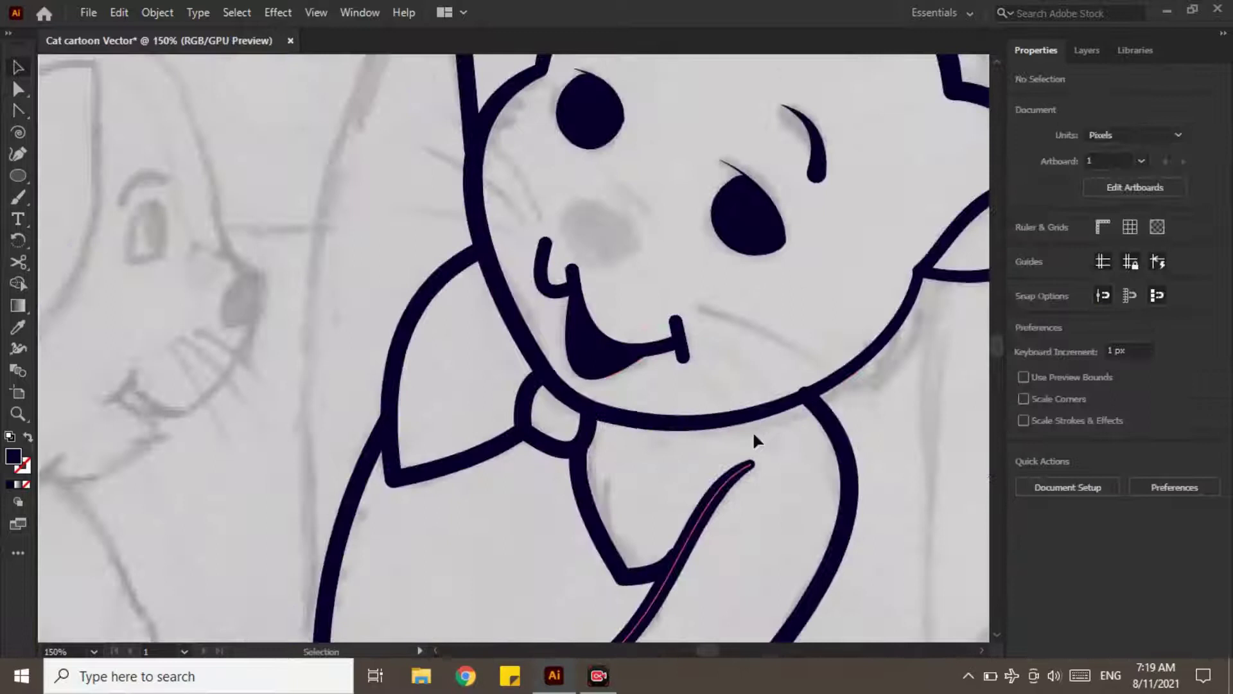
{"action": "scroll", "coordinate": [436, 227], "scroll_direction": "up", "scroll_amount": 3}
{"action": "left_click", "coordinate": [550, 529]}
{"action": "key", "text": "shift+w"}
{"action": "scroll", "coordinate": [506, 276], "scroll_direction": "down", "scroll_amount": 2}
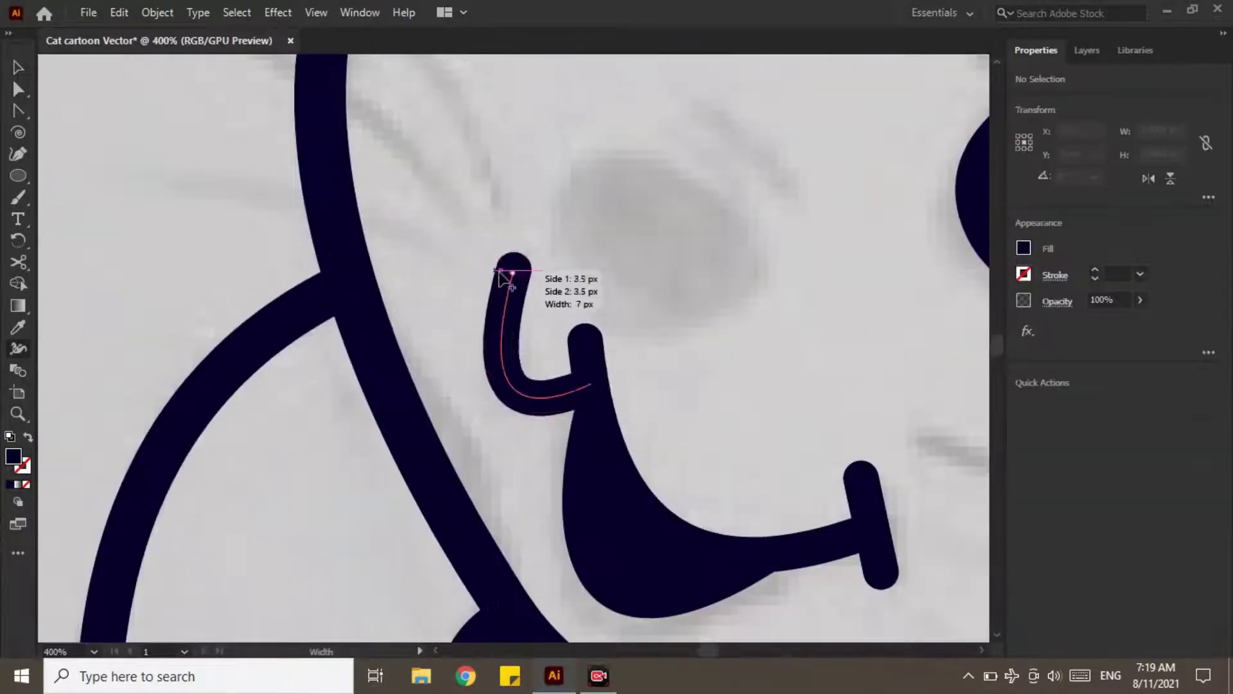
{"action": "scroll", "coordinate": [591, 386], "scroll_direction": "down", "scroll_amount": 3}
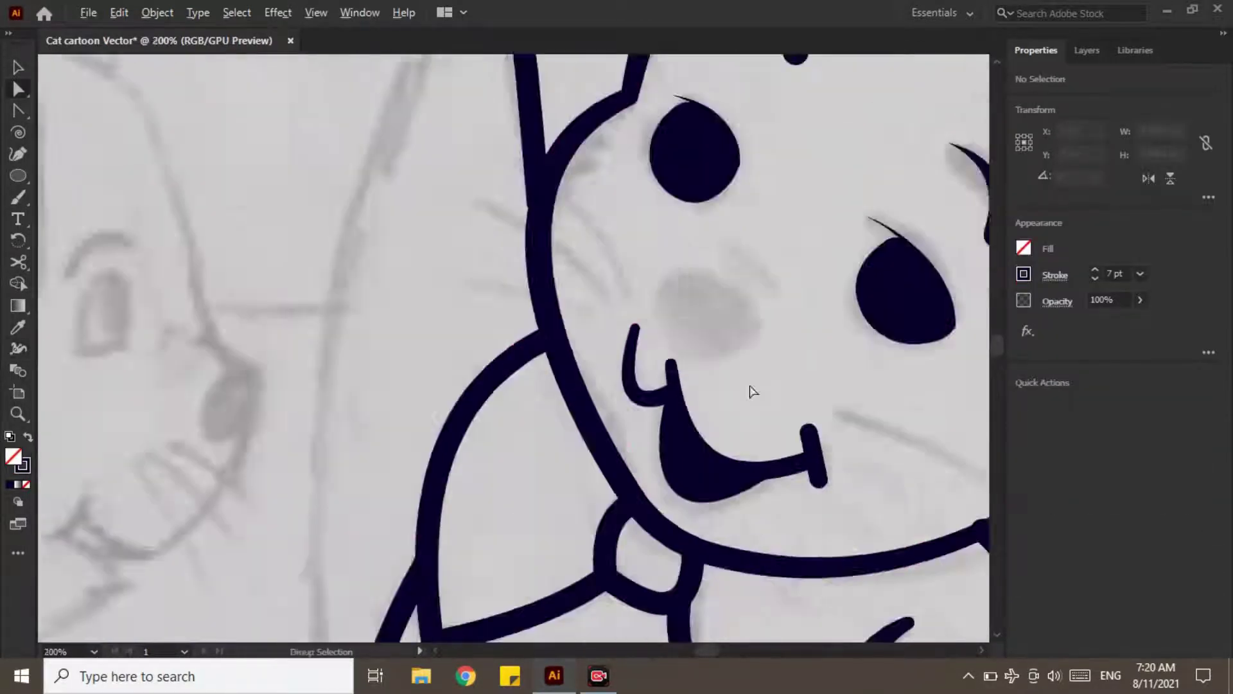
{"action": "scroll", "coordinate": [749, 391], "scroll_direction": "down", "scroll_amount": 2}
{"action": "scroll", "coordinate": [468, 386], "scroll_direction": "up", "scroll_amount": 4}
{"action": "scroll", "coordinate": [466, 279], "scroll_direction": "up", "scroll_amount": 3}
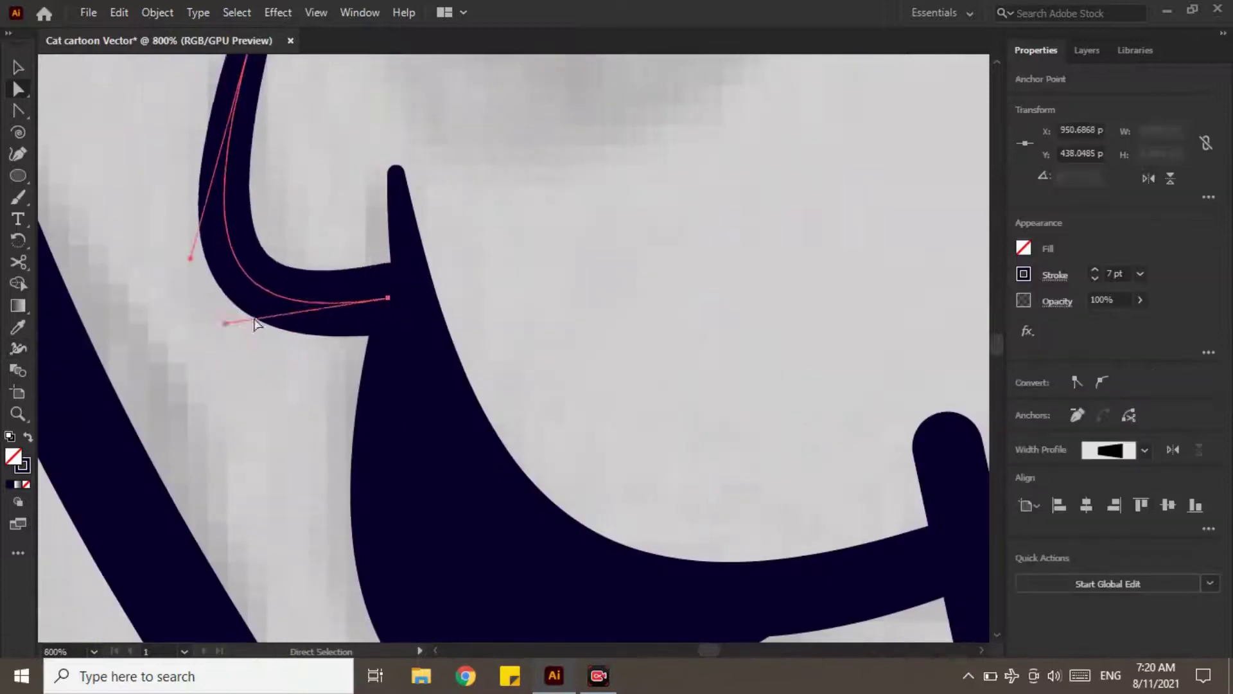
{"action": "scroll", "coordinate": [353, 264], "scroll_direction": "down", "scroll_amount": 4}
{"action": "scroll", "coordinate": [540, 369], "scroll_direction": "up", "scroll_amount": 3}
{"action": "scroll", "coordinate": [540, 369], "scroll_direction": "down", "scroll_amount": 3}
{"action": "left_click_drag", "start_coordinate": [626, 385], "coordinate": [632, 347]}
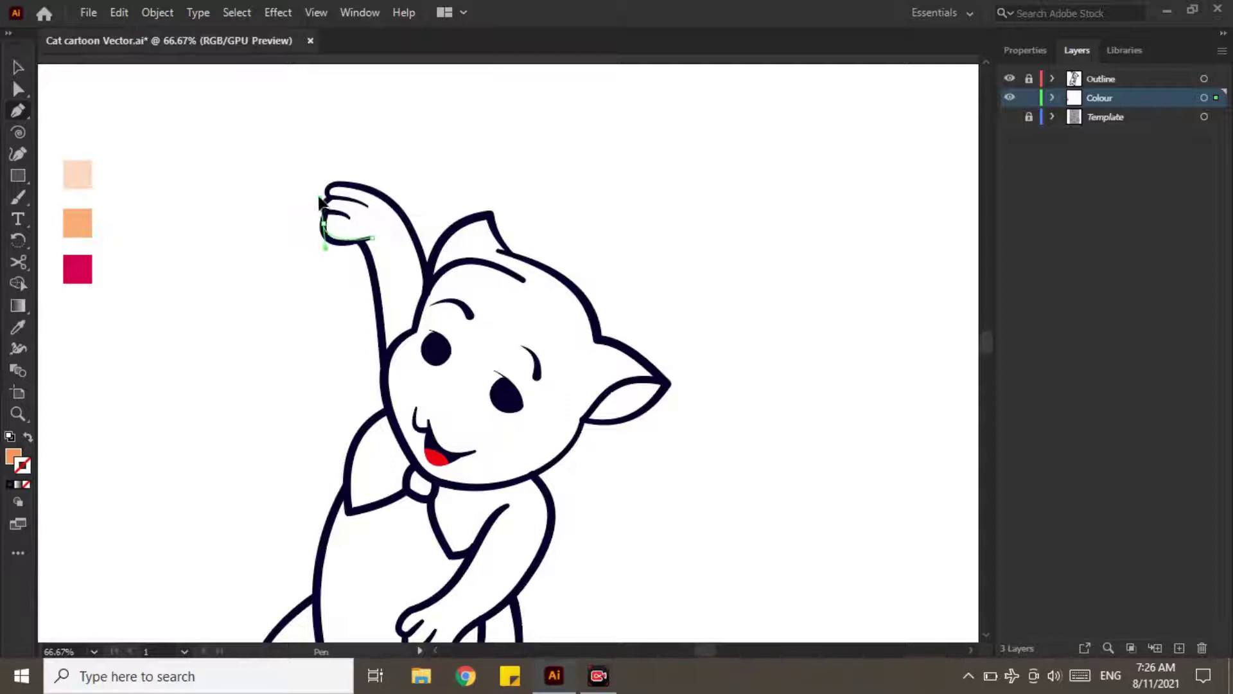
{"action": "scroll", "coordinate": [335, 223], "scroll_direction": "up", "scroll_amount": 4, "text": "alt"}
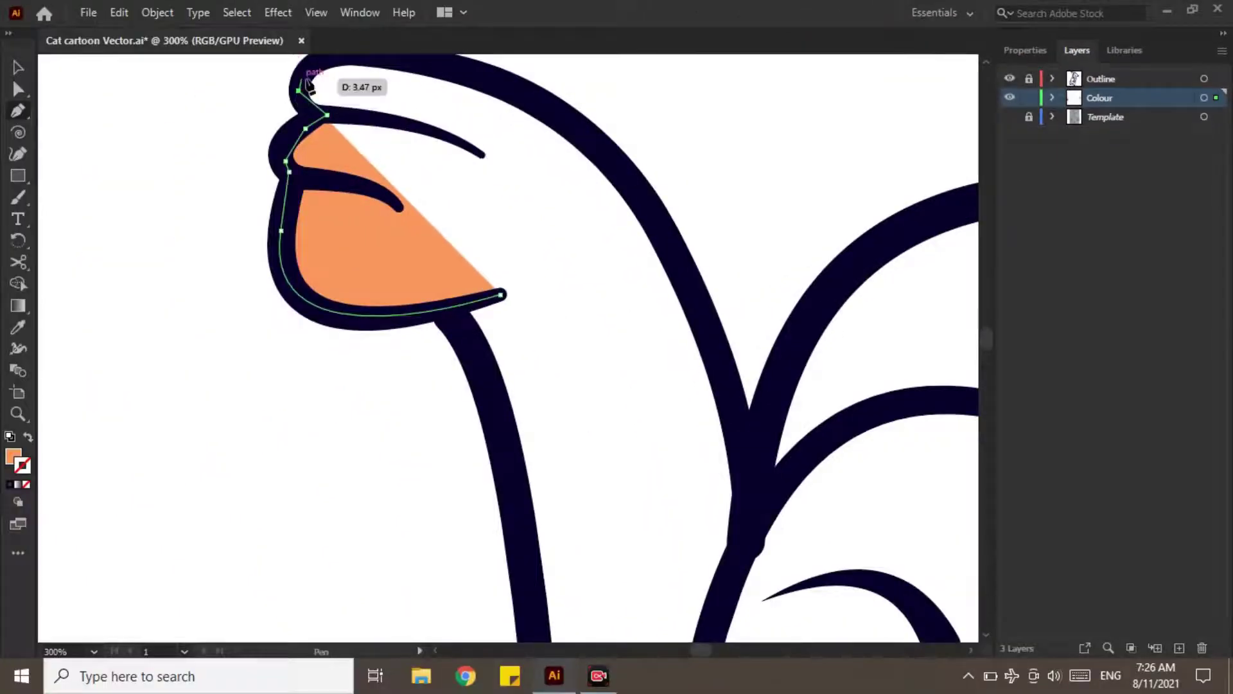
Extend the peach fill along the paw outline and start a fill along the arm
{"action": "left_click_drag", "start_coordinate": [351, 82], "coordinate": [274, 181]}
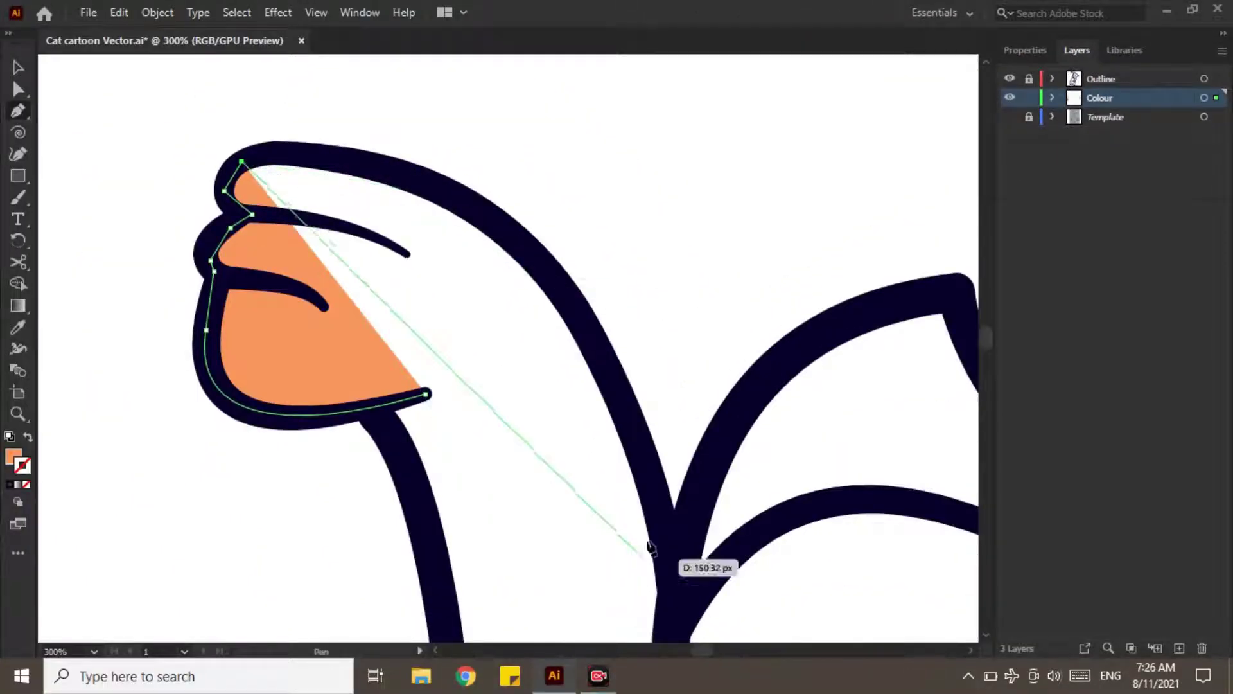
{"action": "left_click", "coordinate": [653, 493]}
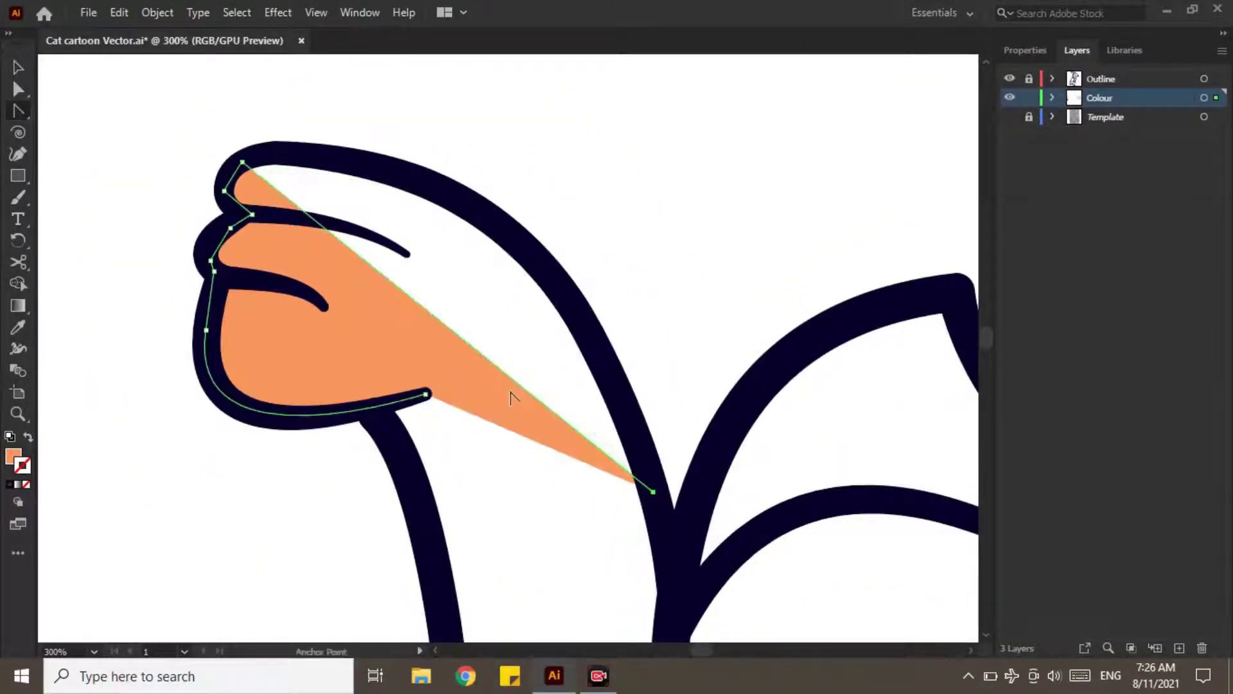
{"action": "left_click_drag", "start_coordinate": [515, 379], "coordinate": [655, 415]}
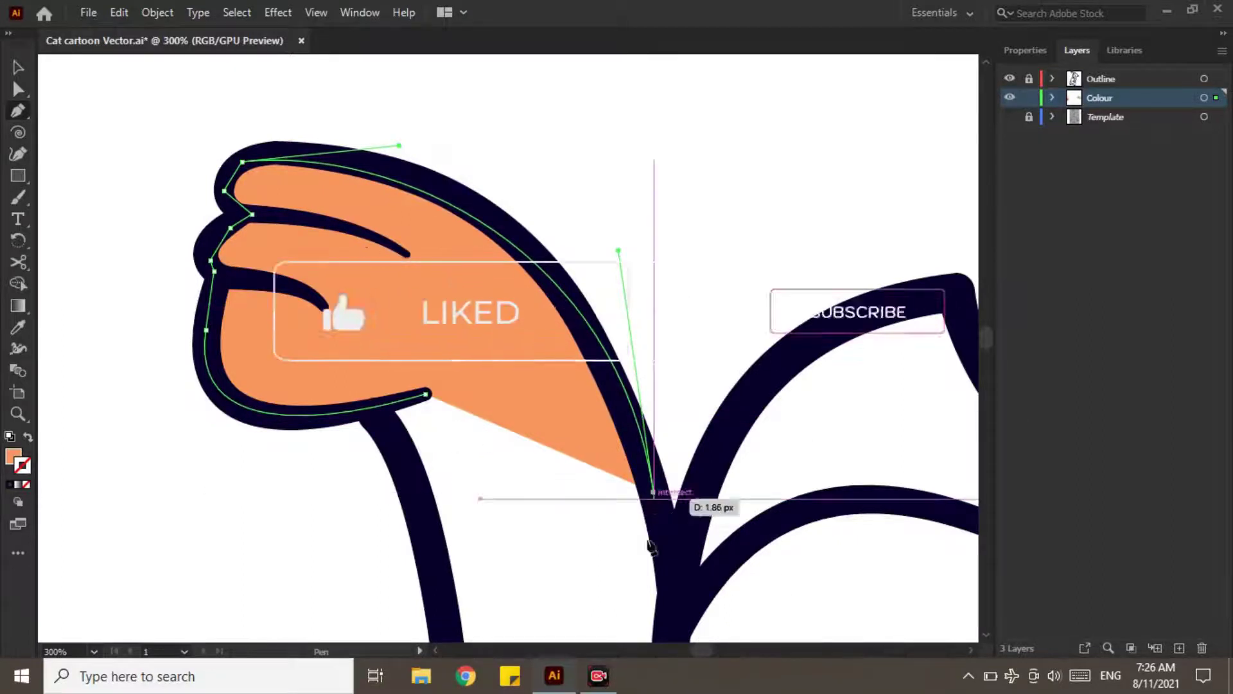
{"action": "key", "text": "Escape"}
{"action": "left_click_drag", "start_coordinate": [685, 593], "coordinate": [693, 462]}
{"action": "mouse_move", "coordinate": [732, 422]}
{"action": "left_mouse_down"}
{"action": "mouse_move", "coordinate": [834, 339]}
{"action": "mouse_move", "coordinate": [817, 338]}
{"action": "left_mouse_up"}
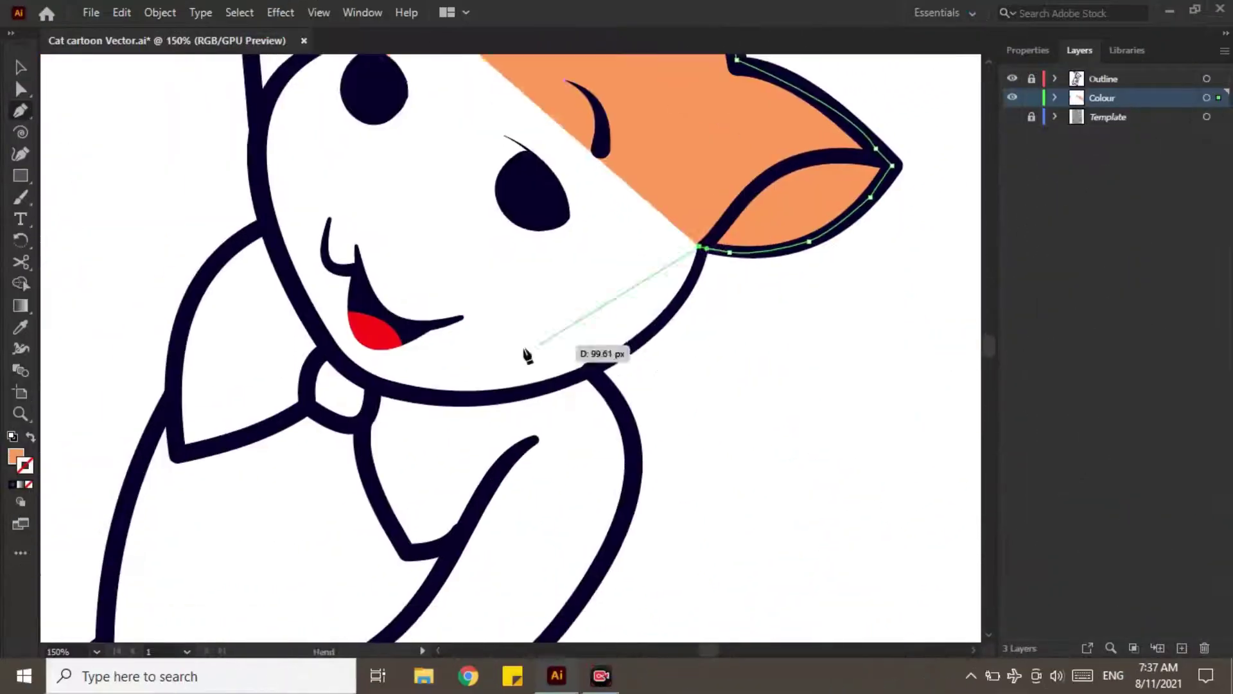
Add head-fill anchors along the chin and up the ear edge
{"action": "left_click", "coordinate": [528, 356]}
{"action": "left_click", "coordinate": [373, 318]}
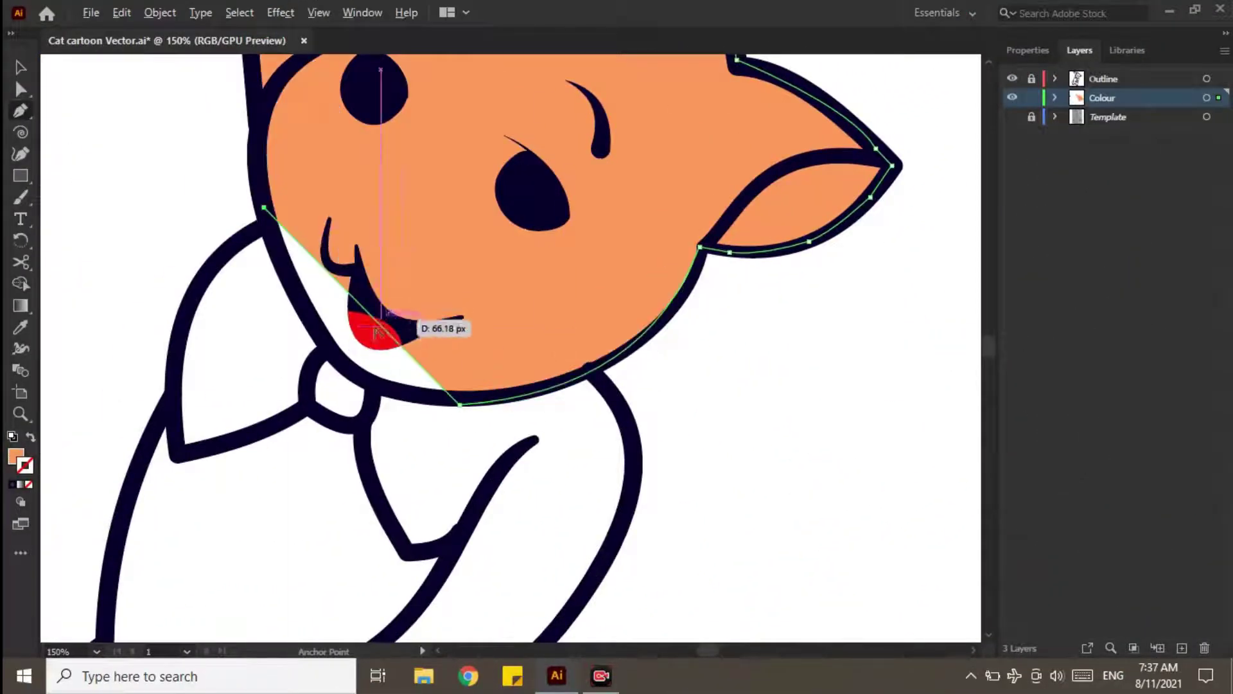
{"action": "scroll", "coordinate": [372, 317], "scroll_direction": "up", "scroll_amount": 5}
{"action": "left_click", "coordinate": [280, 169]}
{"action": "left_click", "coordinate": [376, 282]}
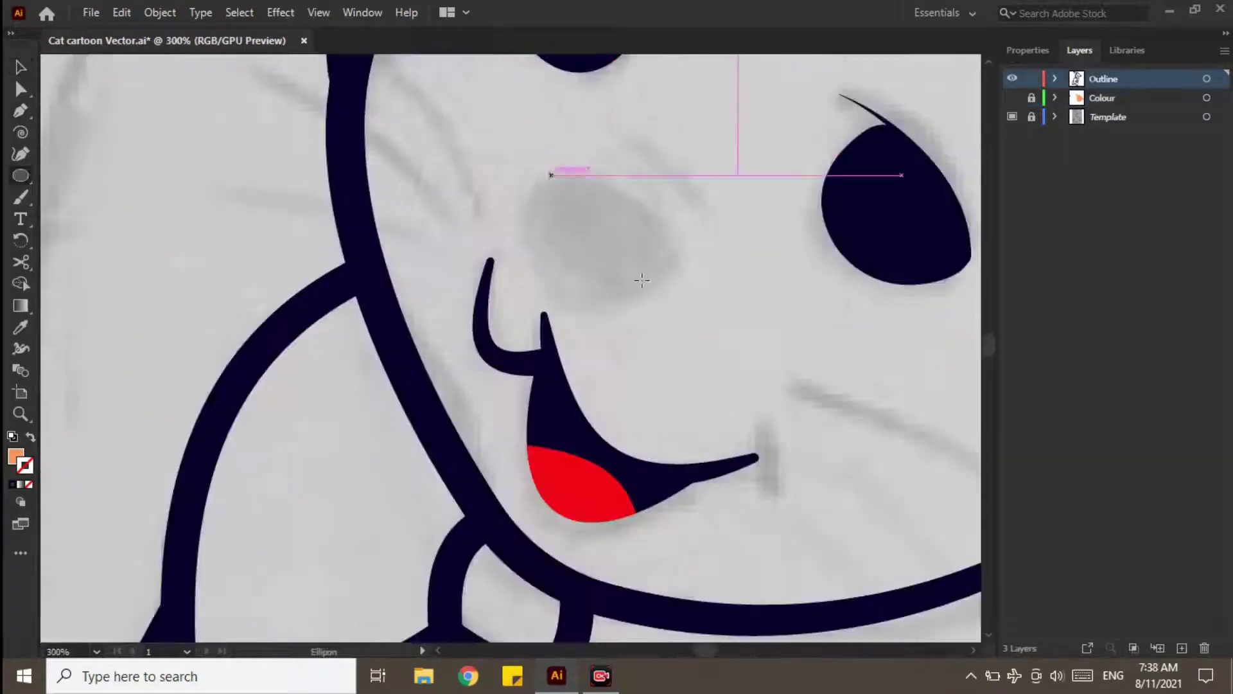
Close the peach fill path at its starting anchor
{"action": "left_click", "coordinate": [545, 166]}
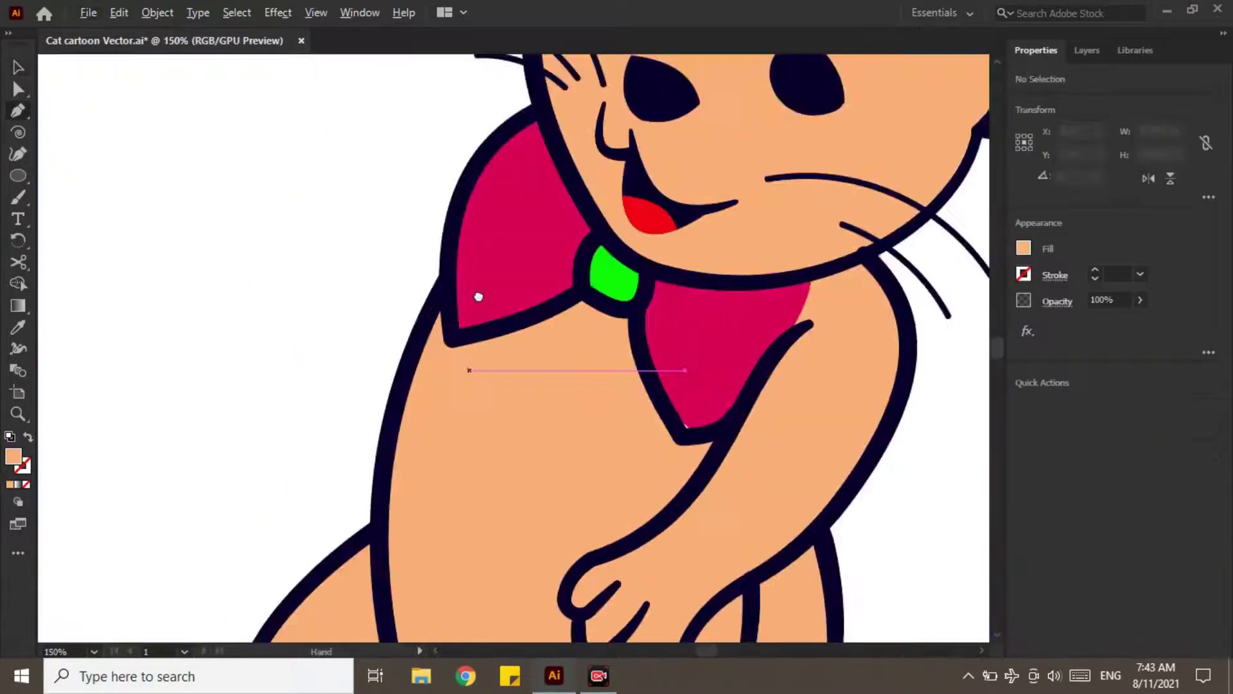
{"action": "scroll", "coordinate": [478, 297], "scroll_direction": "down", "scroll_amount": 3}
{"action": "scroll", "coordinate": [600, 542], "scroll_direction": "down", "scroll_amount": 3}
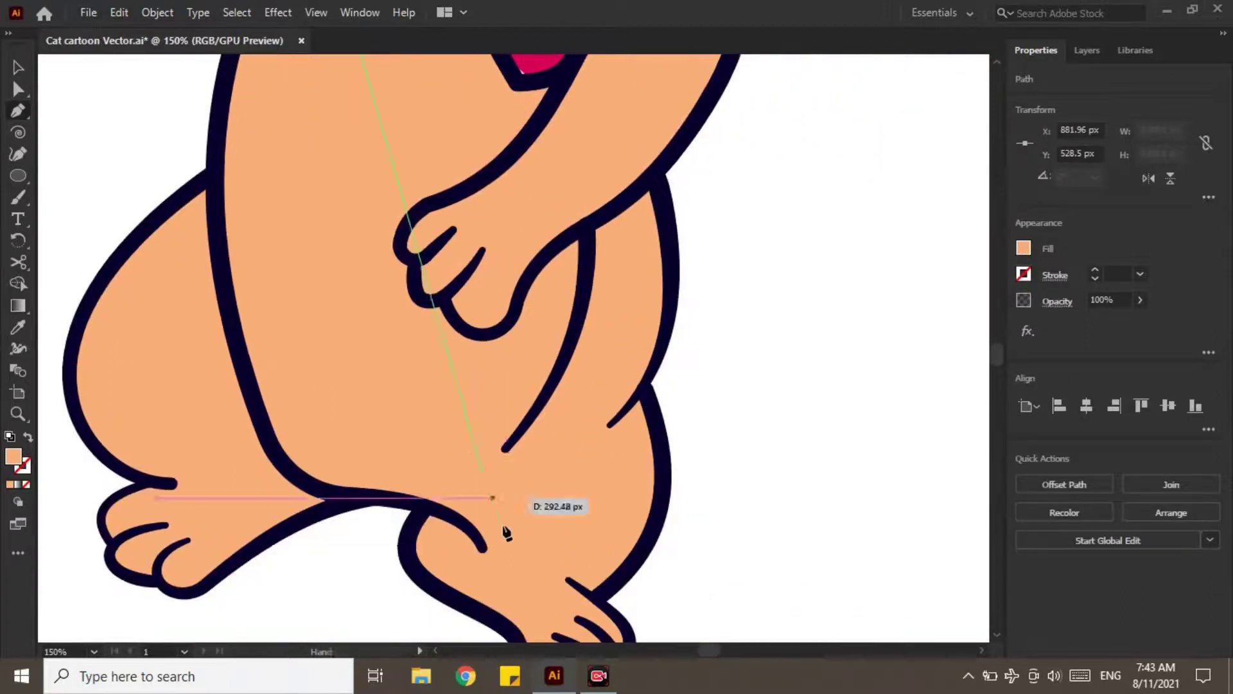
{"action": "scroll", "coordinate": [617, 622], "scroll_direction": "down", "scroll_amount": 2}
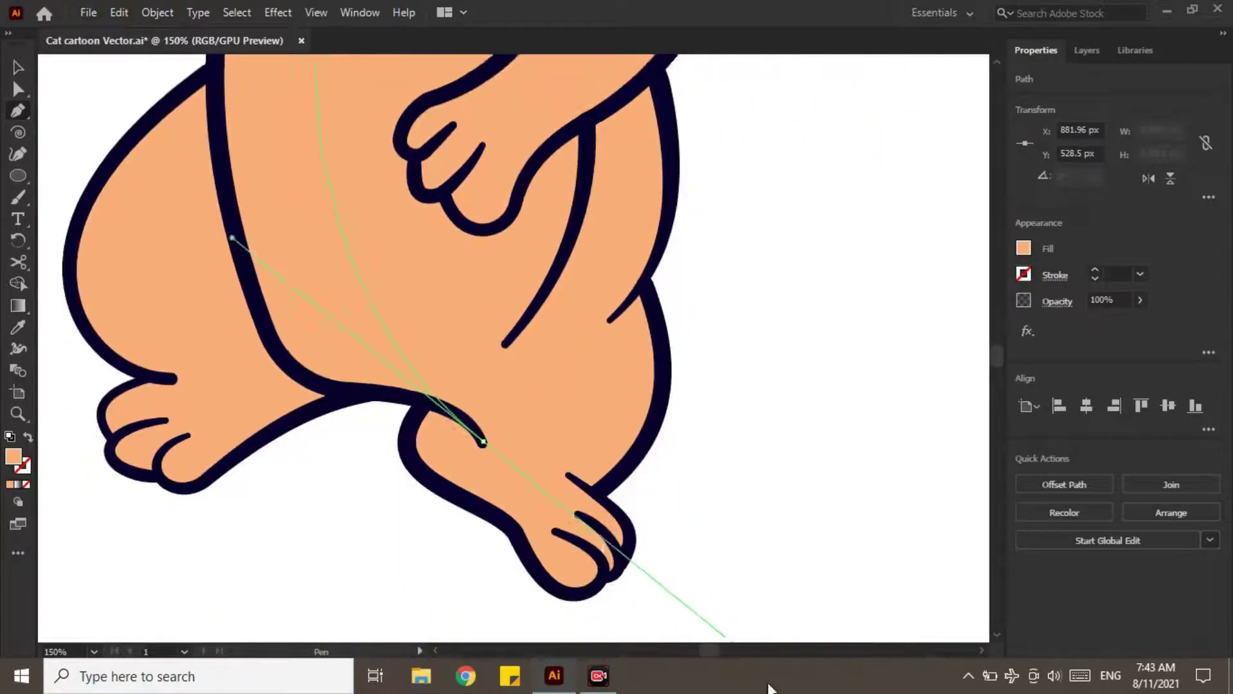
{"action": "scroll", "coordinate": [674, 613], "scroll_direction": "down", "scroll_amount": 1}
{"action": "scroll", "coordinate": [722, 605], "scroll_direction": "down", "scroll_amount": 1}
Trace the peach body fill around the foot and up the leg
{"action": "left_click_drag", "start_coordinate": [735, 551], "coordinate": [545, 463]}
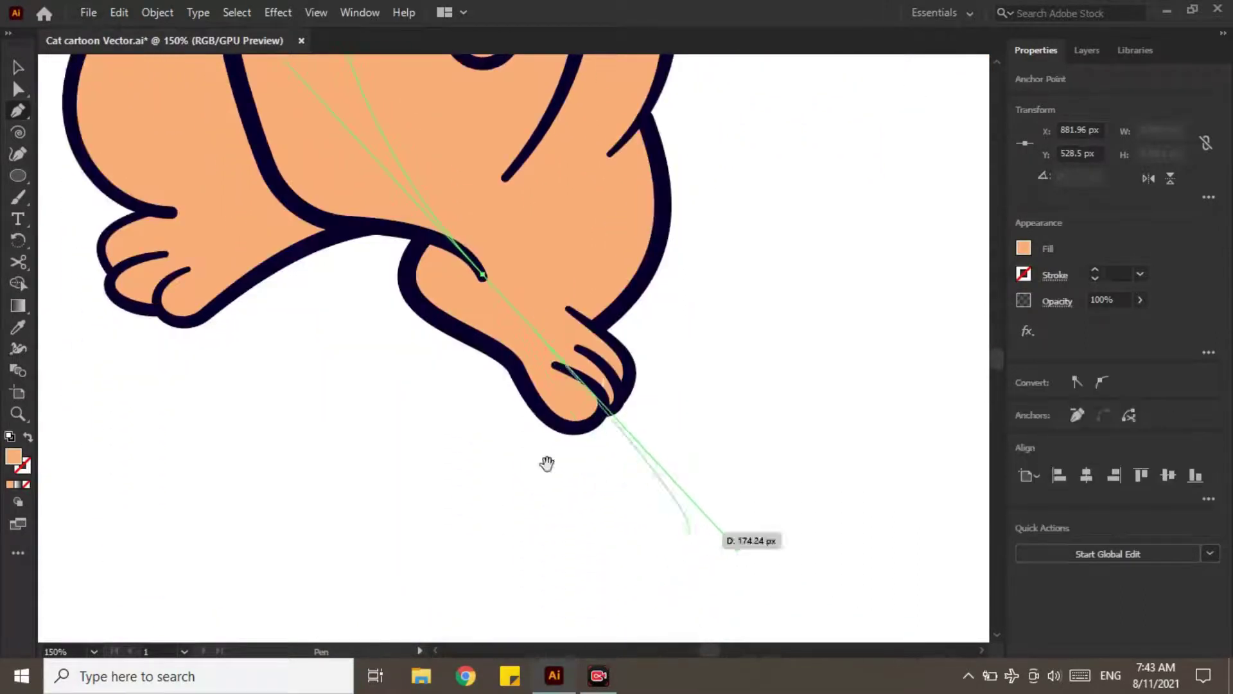
{"action": "scroll", "coordinate": [698, 613], "scroll_direction": "up", "scroll_amount": 3}
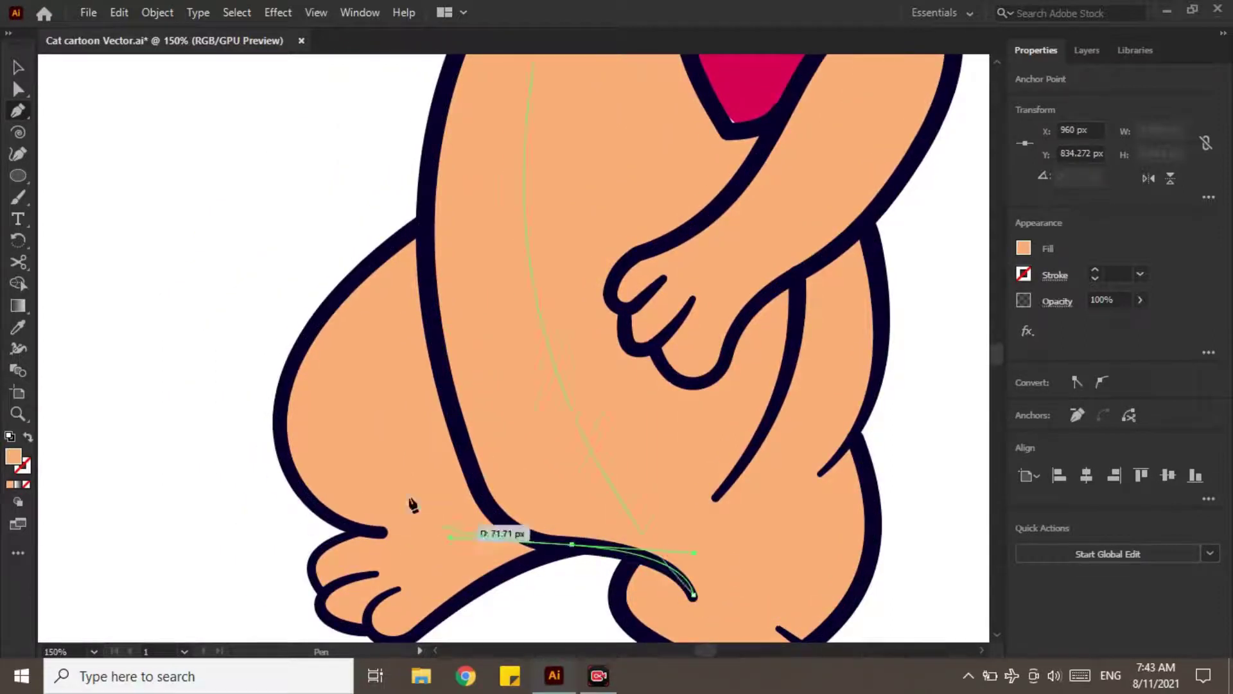
{"action": "left_click", "coordinate": [429, 307]}
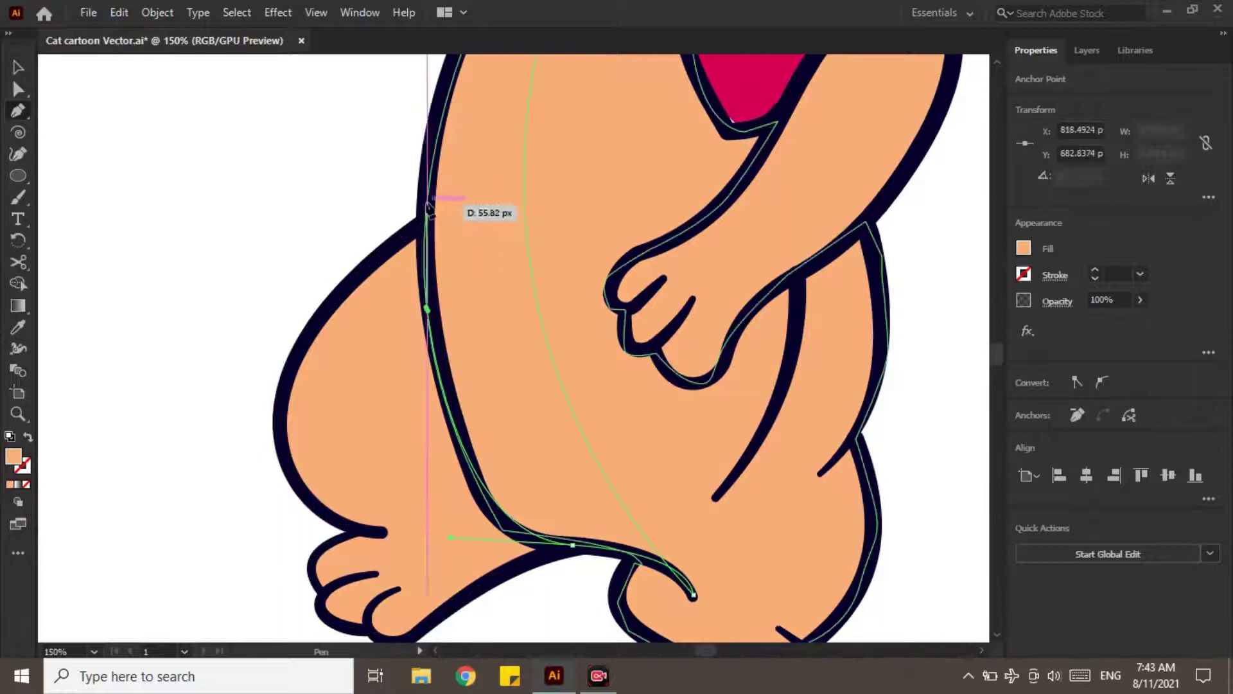
{"action": "left_click_drag", "start_coordinate": [427, 204], "coordinate": [434, 140]}
{"action": "scroll", "coordinate": [386, 289], "scroll_direction": "up", "scroll_amount": 3}
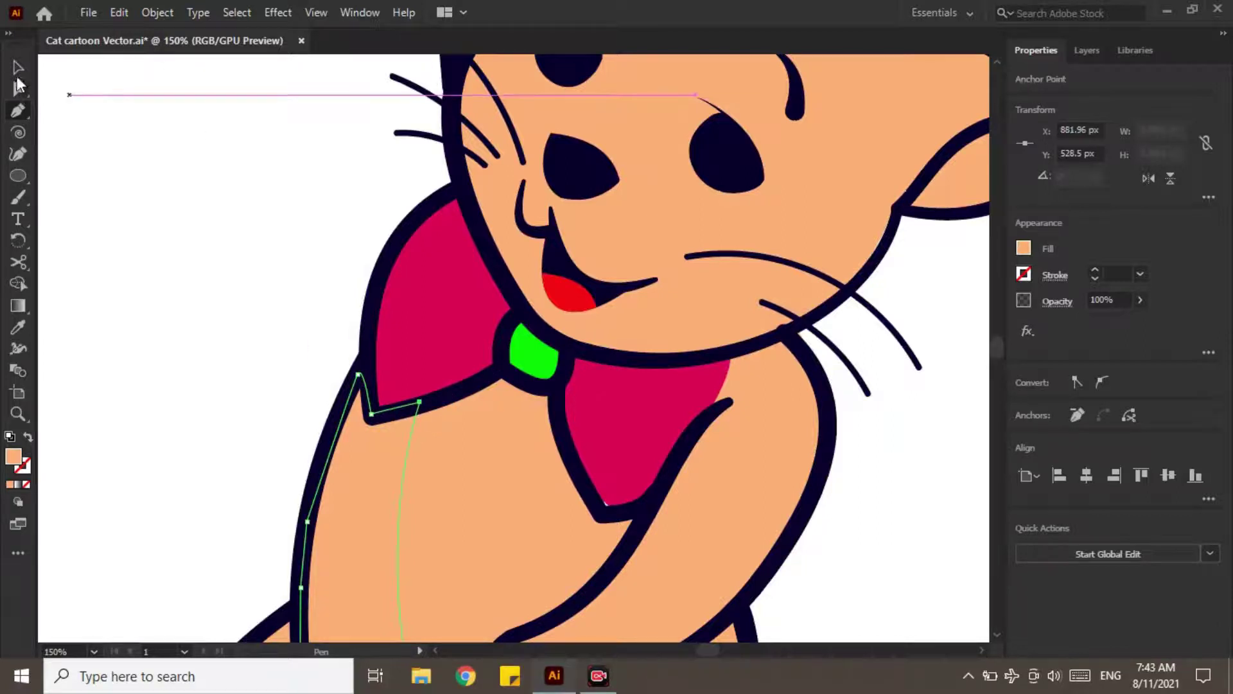
{"action": "key", "text": "v"}
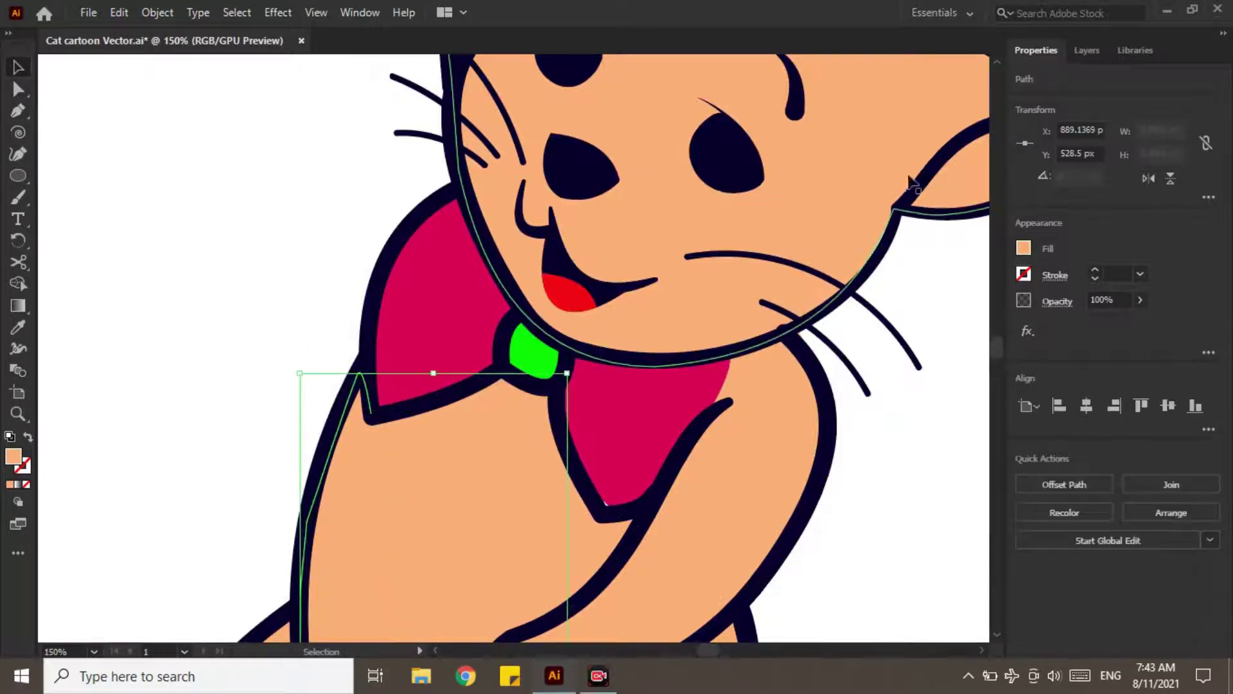
{"action": "left_click", "coordinate": [109, 471]}
{"action": "scroll", "coordinate": [289, 444], "scroll_direction": "down", "scroll_amount": 1}
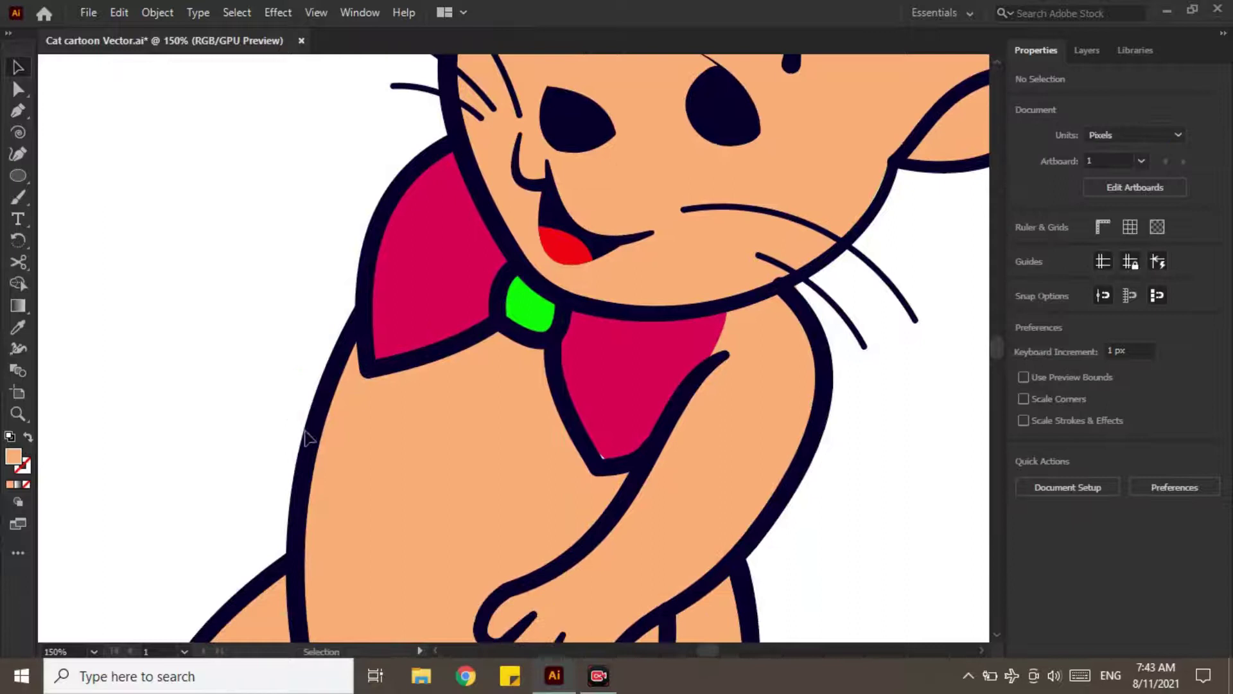
Move the body fill into place and tuck its upper corner under the bow
{"action": "left_click_drag", "start_coordinate": [304, 453], "coordinate": [244, 431]}
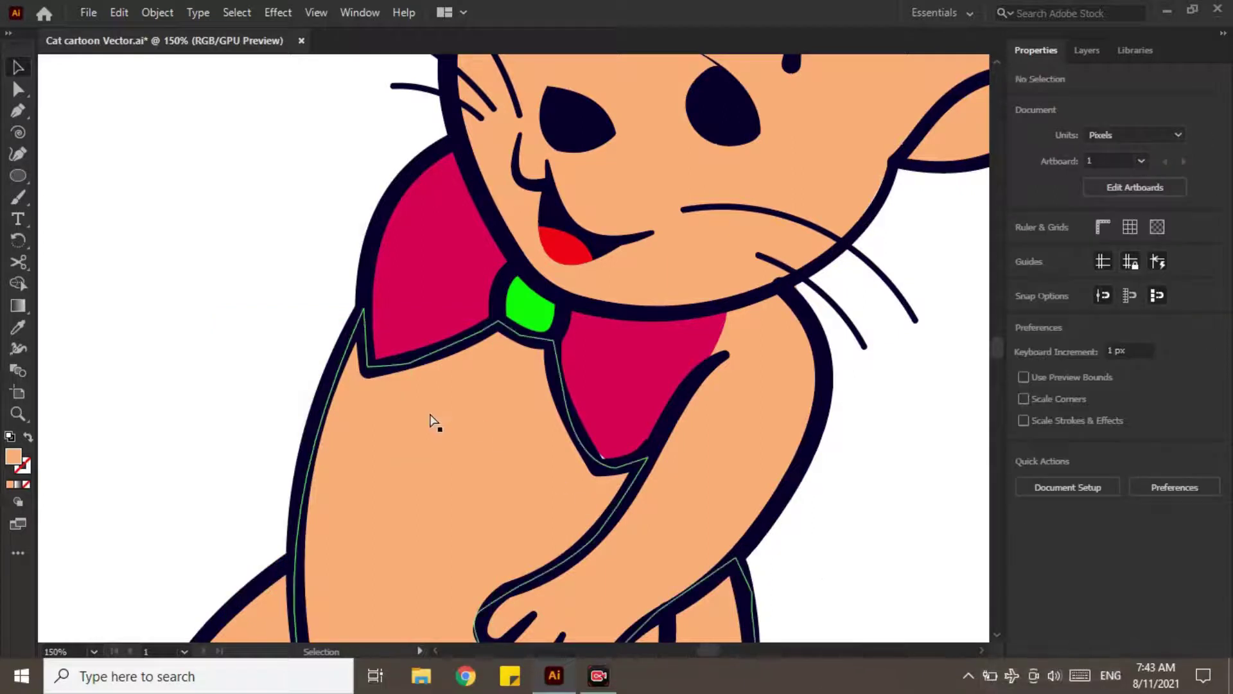
{"action": "left_click_drag", "start_coordinate": [253, 370], "coordinate": [268, 185]}
{"action": "left_click", "coordinate": [356, 258]}
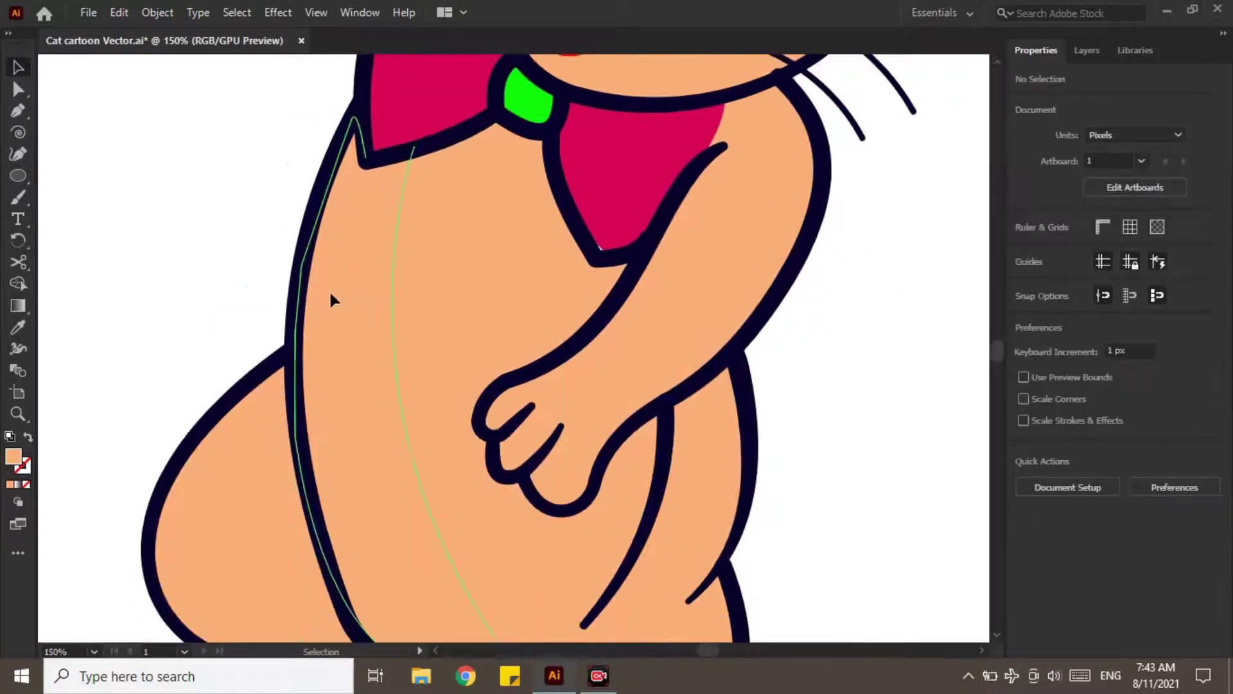
{"action": "left_click", "coordinate": [321, 301]}
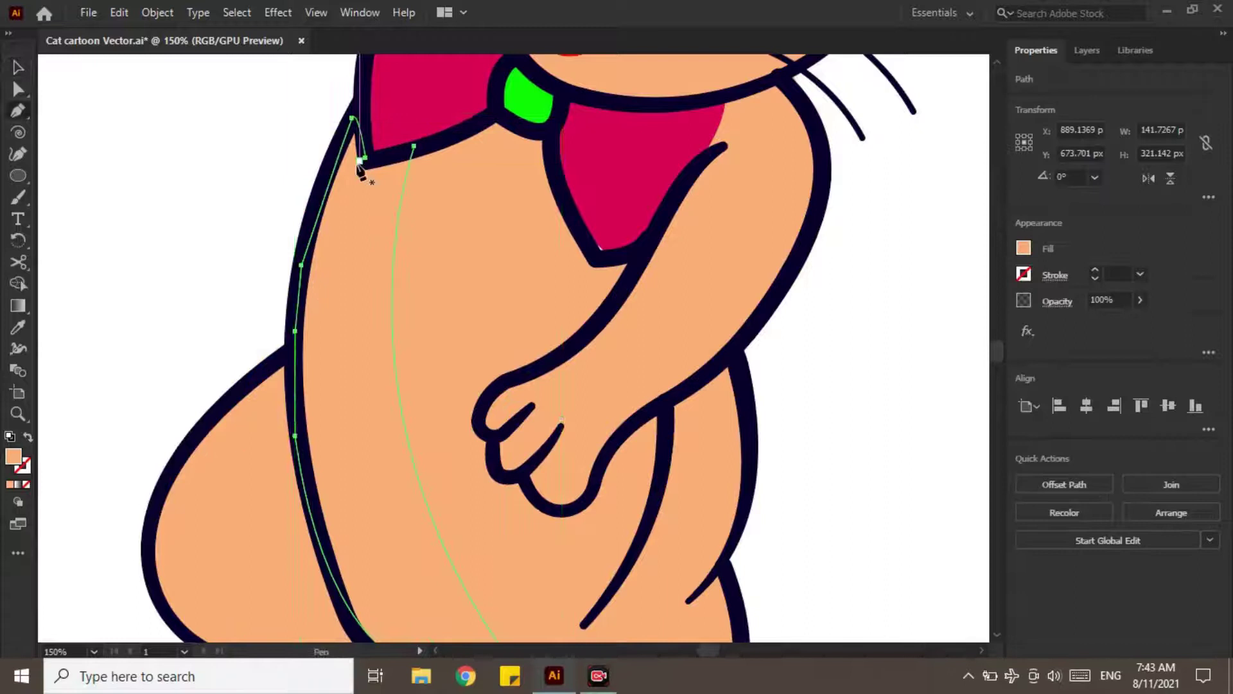
{"action": "left_click_drag", "start_coordinate": [365, 164], "coordinate": [376, 169]}
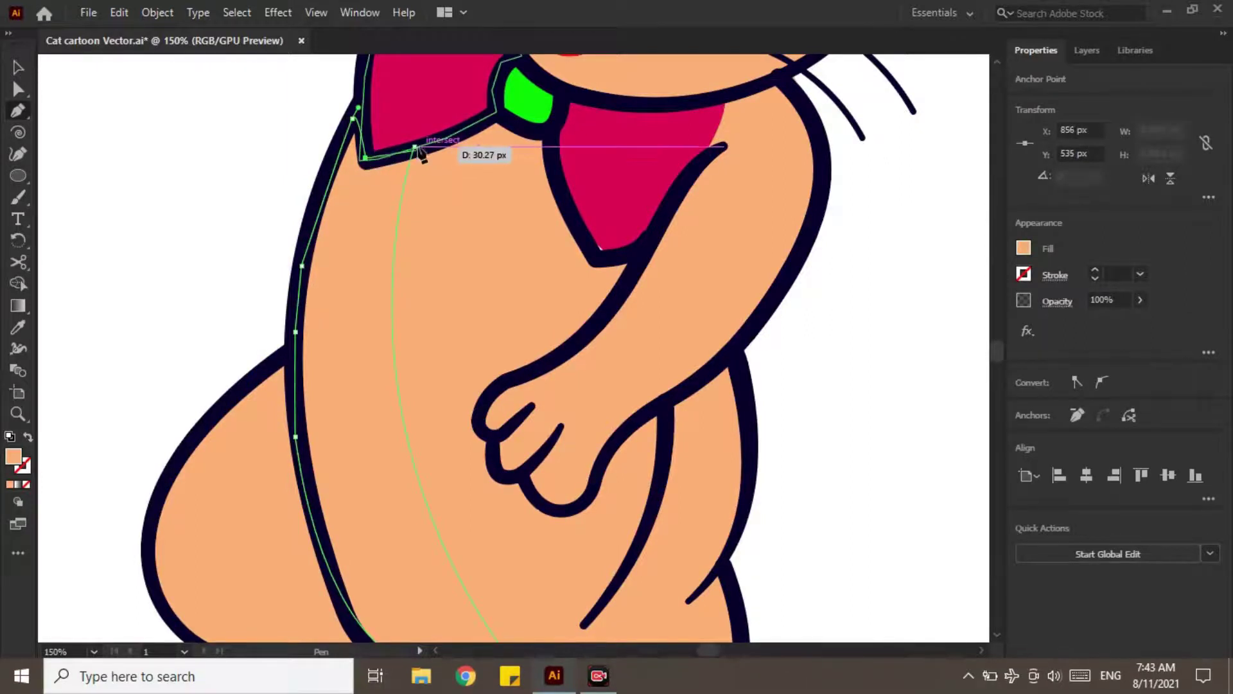
{"action": "left_click", "coordinate": [19, 65]}
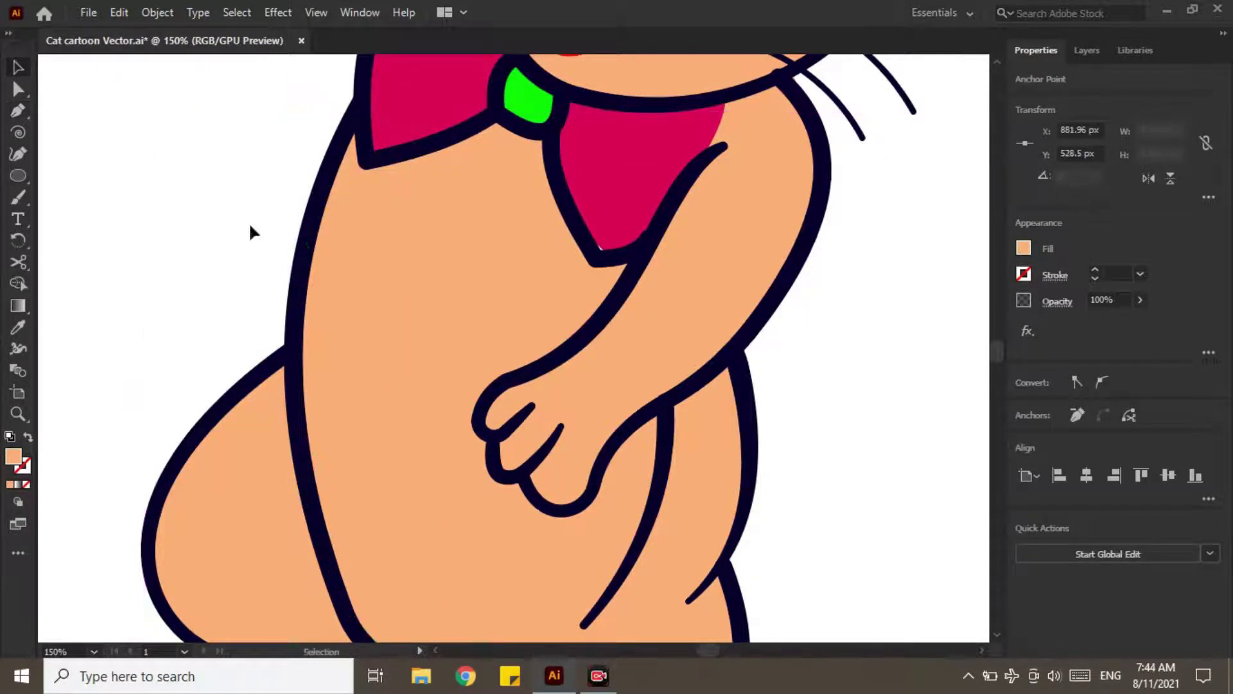
{"action": "left_click", "coordinate": [403, 272]}
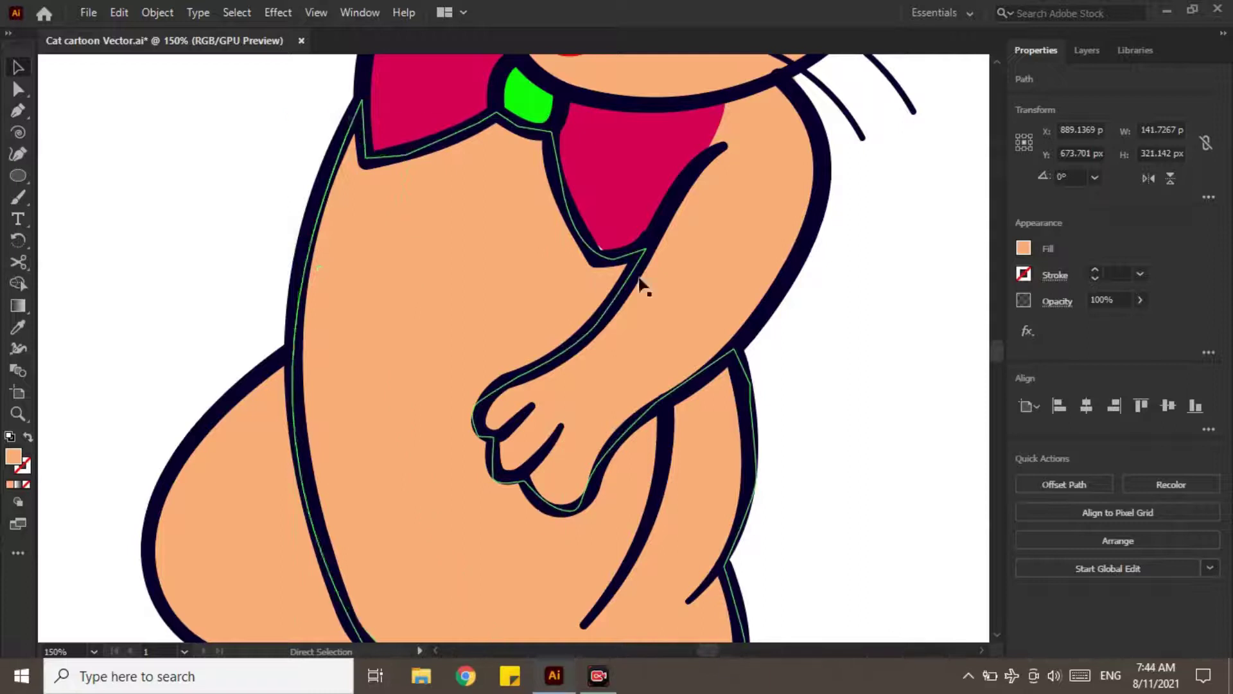
{"action": "left_click", "coordinate": [112, 340]}
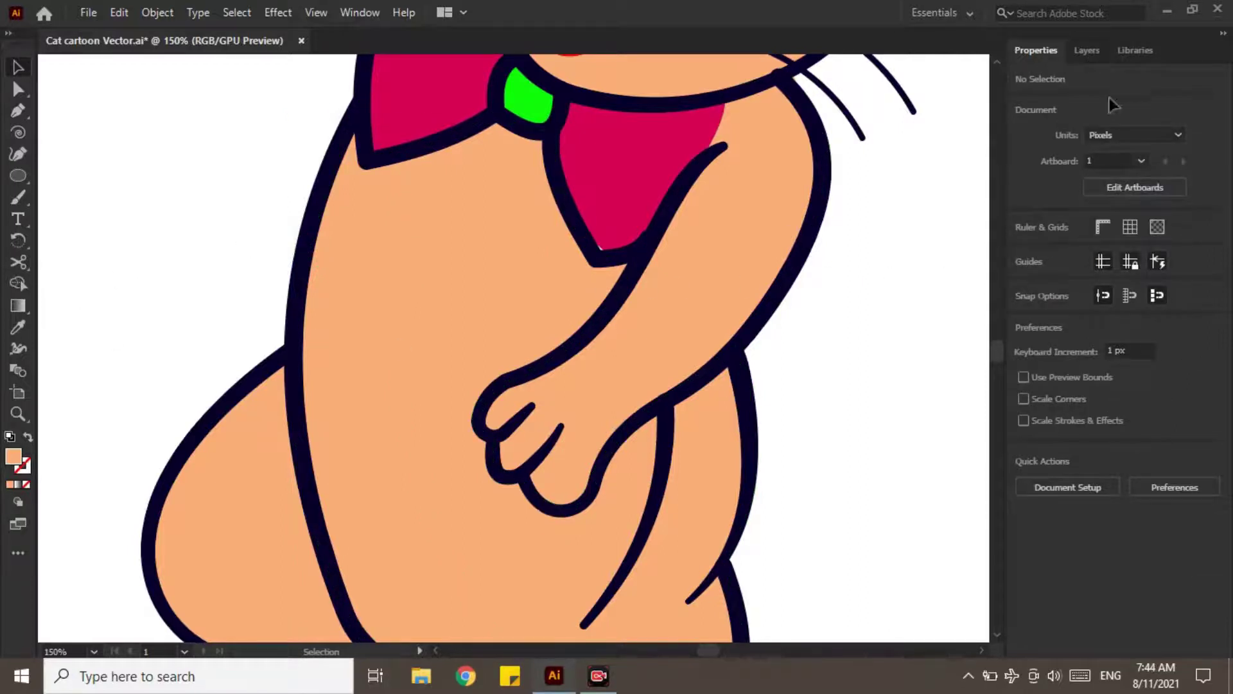
Create a new Layer 4 above Colour and rename it 'Shadows'
{"action": "key", "text": "F7"}
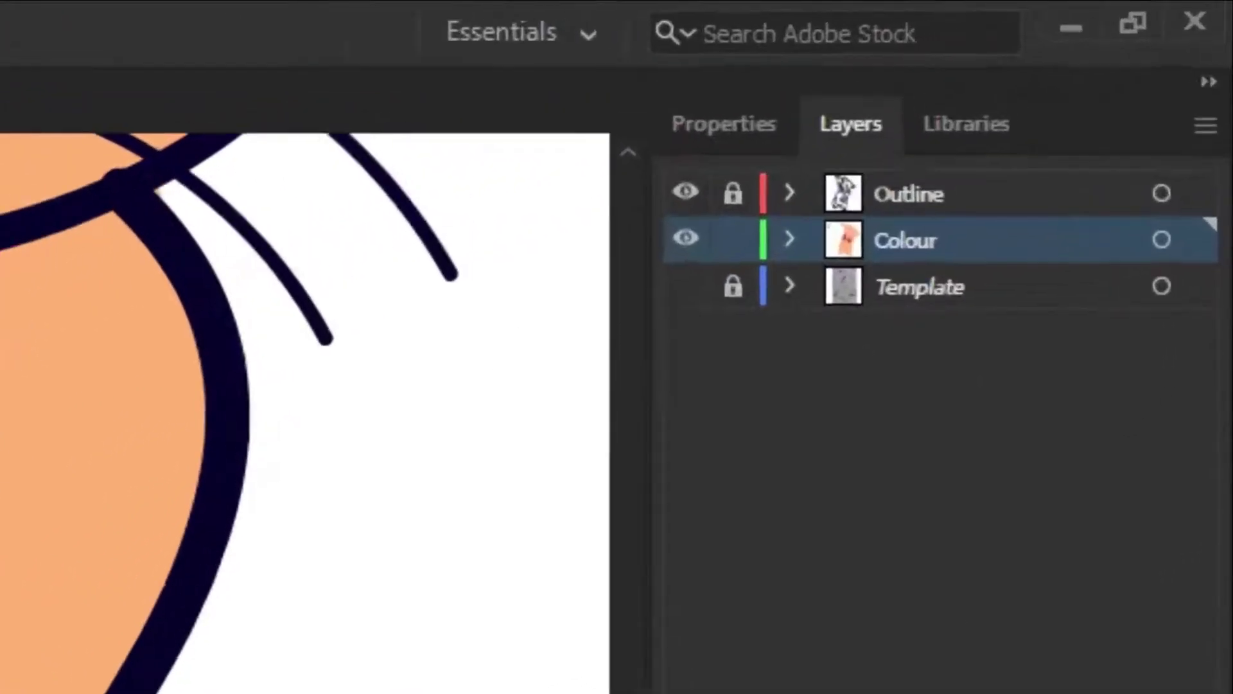
{"action": "key", "text": "ctrl+l"}
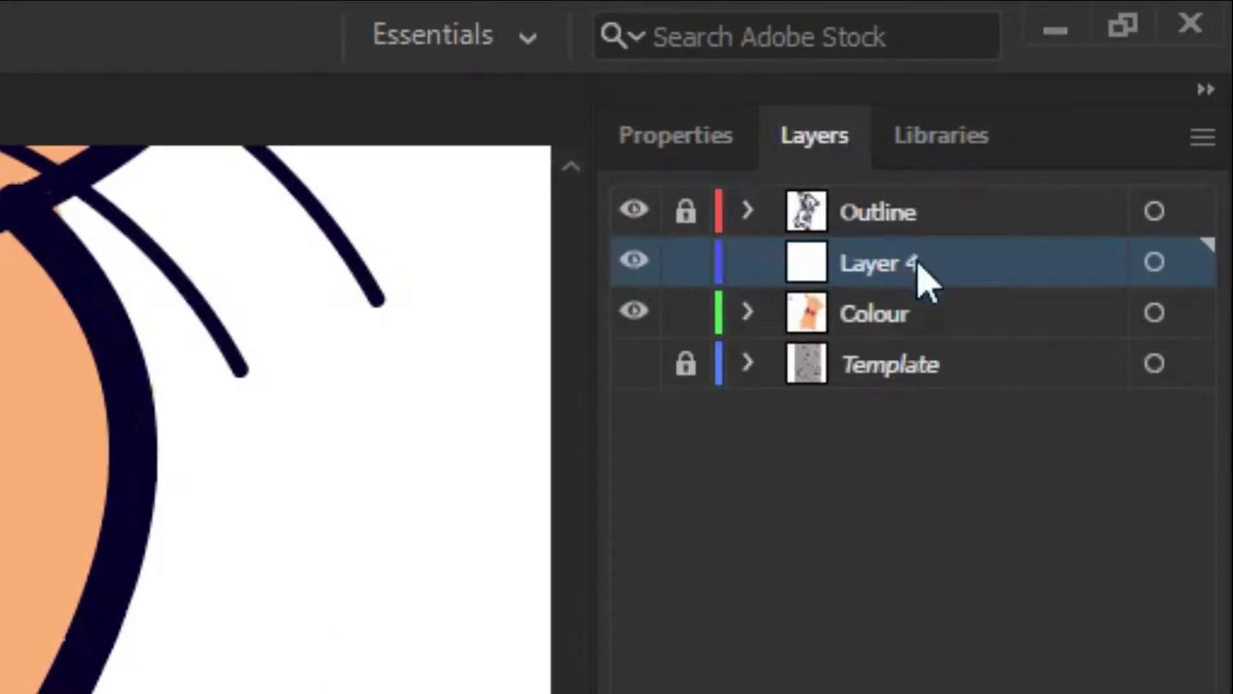
{"action": "double_click", "coordinate": [918, 263]}
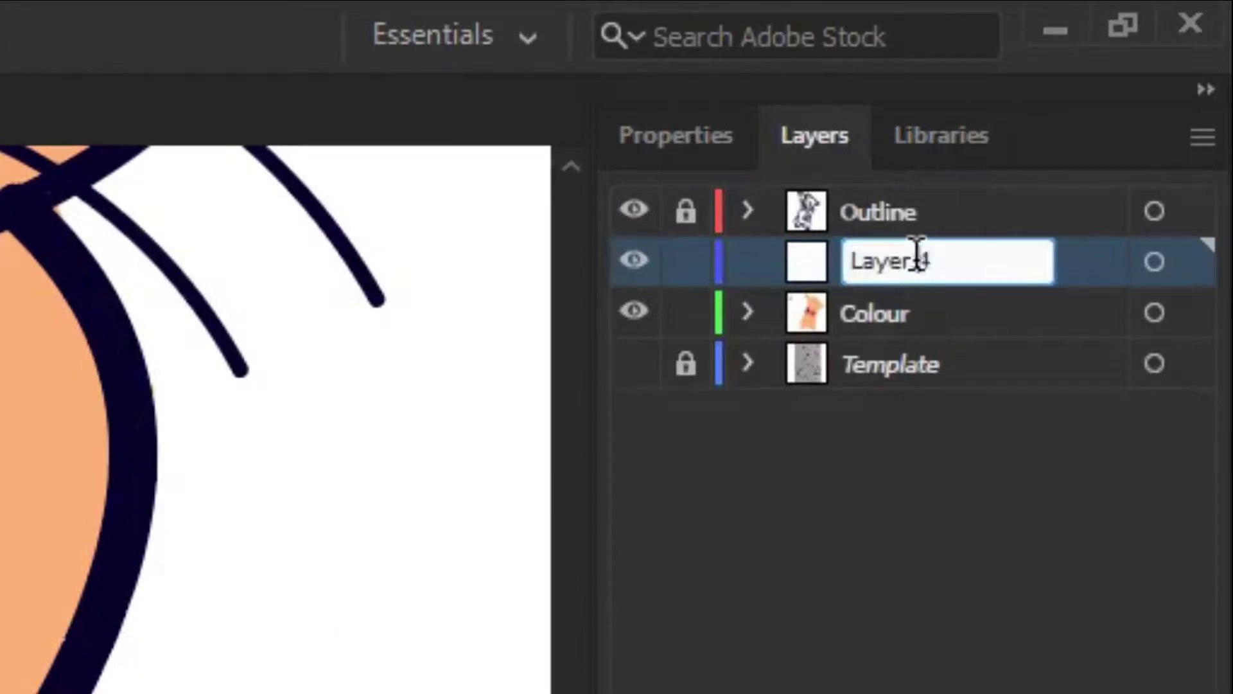
{"action": "left_click_drag", "start_coordinate": [949, 316], "coordinate": [951, 302]}
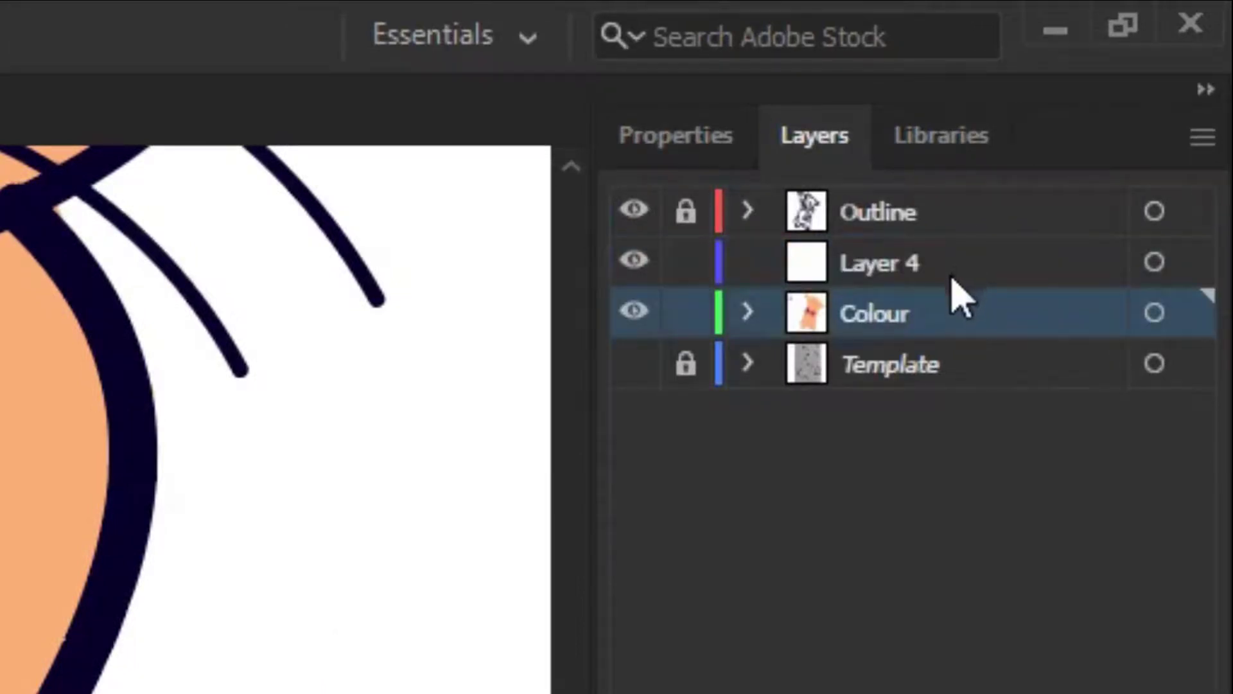
{"action": "left_click", "coordinate": [906, 268]}
{"action": "double_click", "coordinate": [902, 262]}
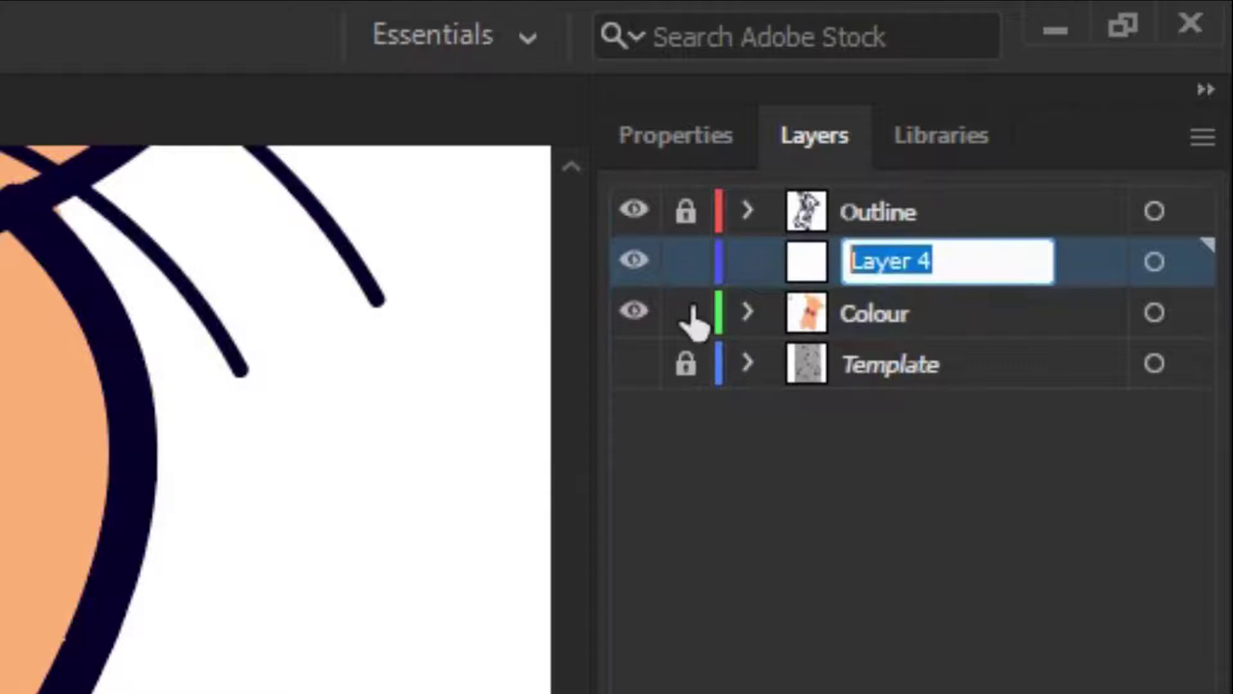
{"action": "type", "text": "Shadows"}
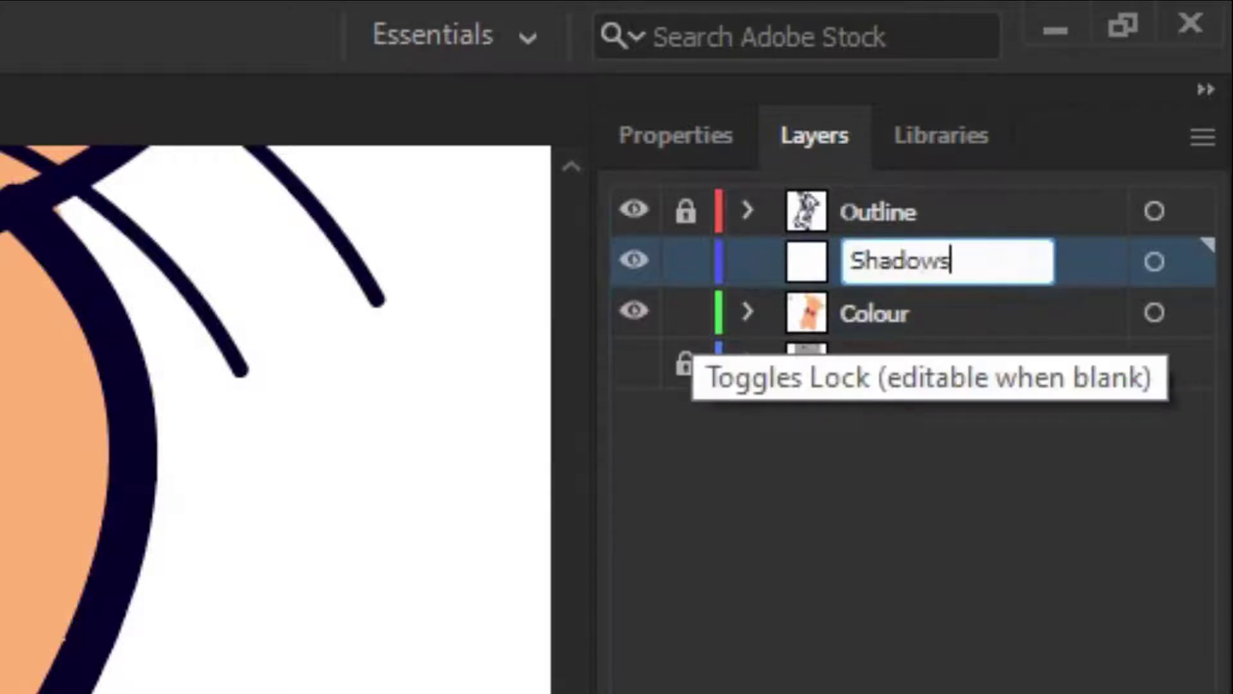
{"action": "key", "text": "Return"}
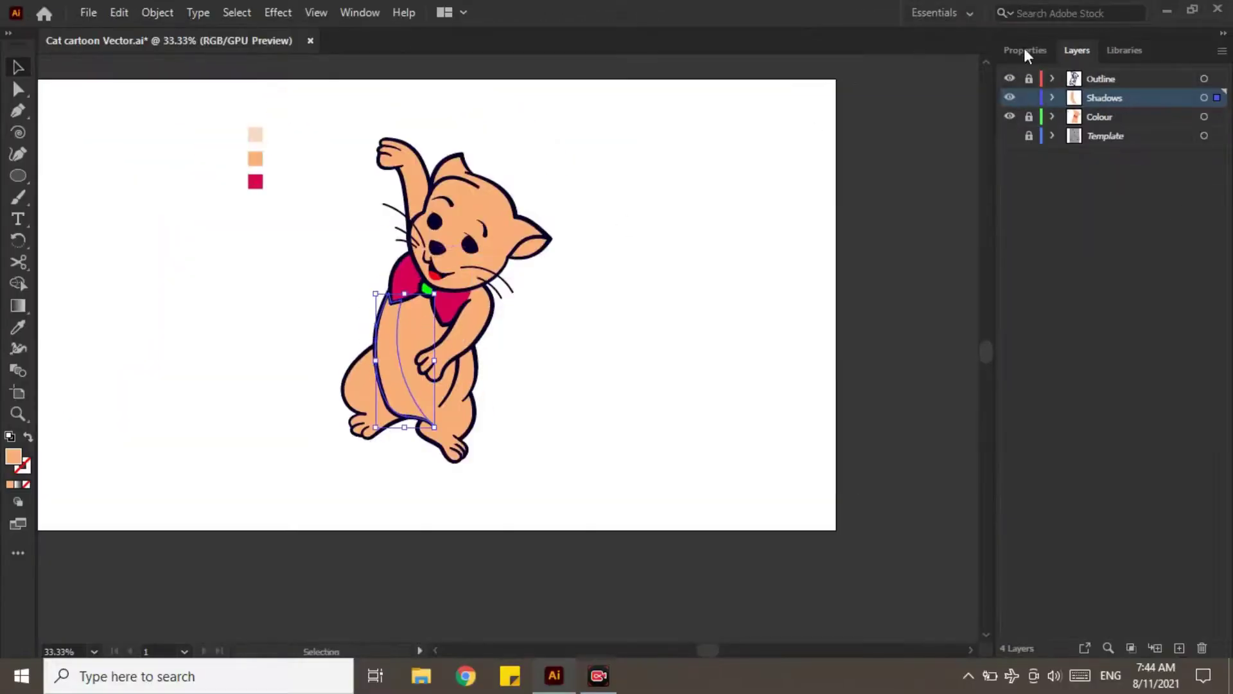
Give the selected shadow shape Multiply blend mode and 38% opacity
{"action": "left_click", "coordinate": [1025, 50]}
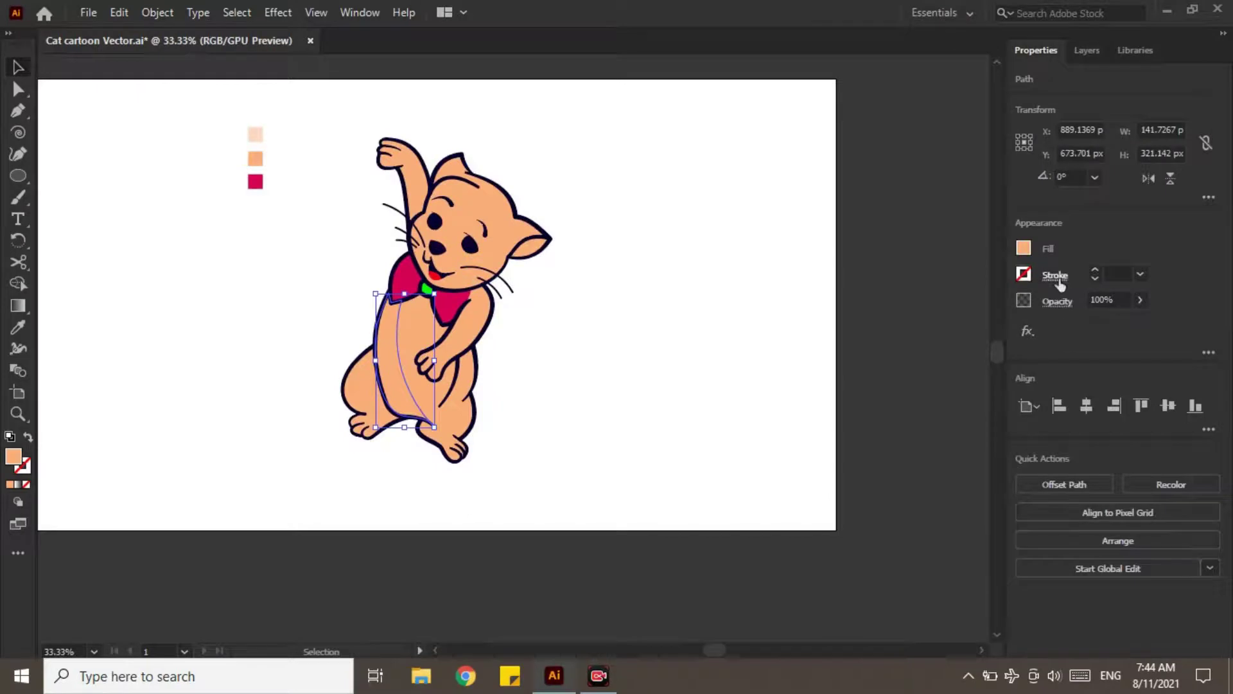
{"action": "left_click", "coordinate": [1057, 301]}
{"action": "left_click", "coordinate": [907, 332]}
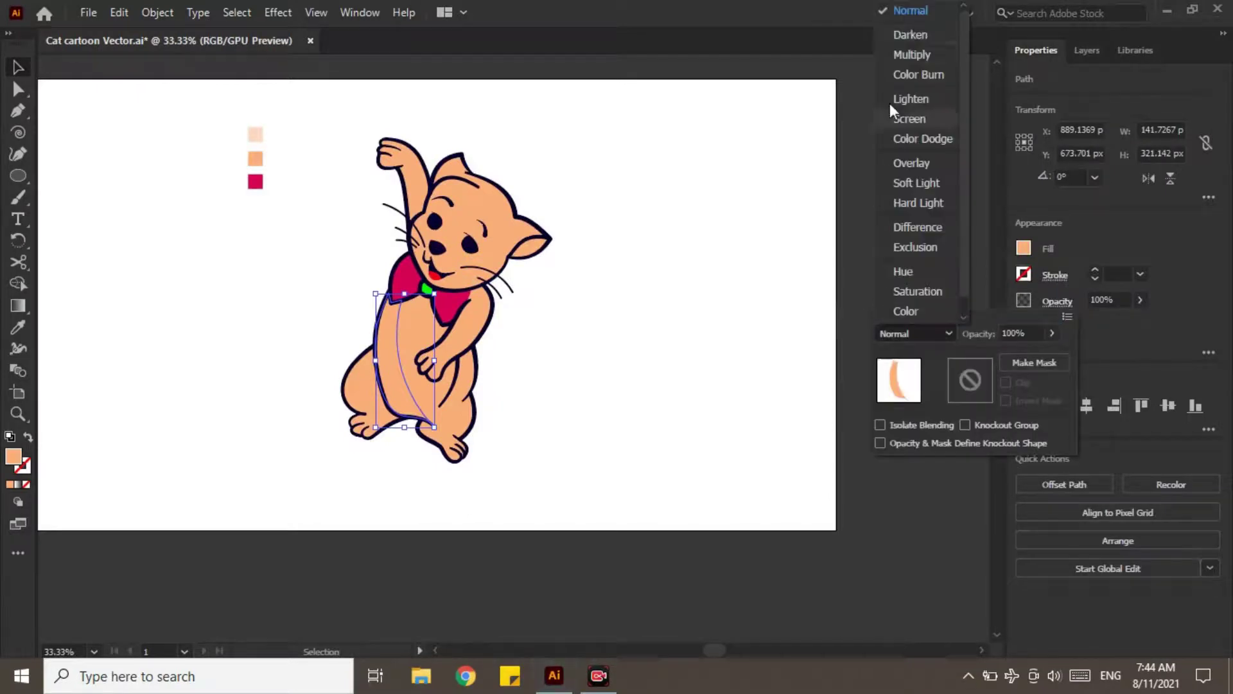
{"action": "left_click", "coordinate": [913, 55]}
{"action": "left_click_drag", "start_coordinate": [1140, 299], "coordinate": [1104, 321]}
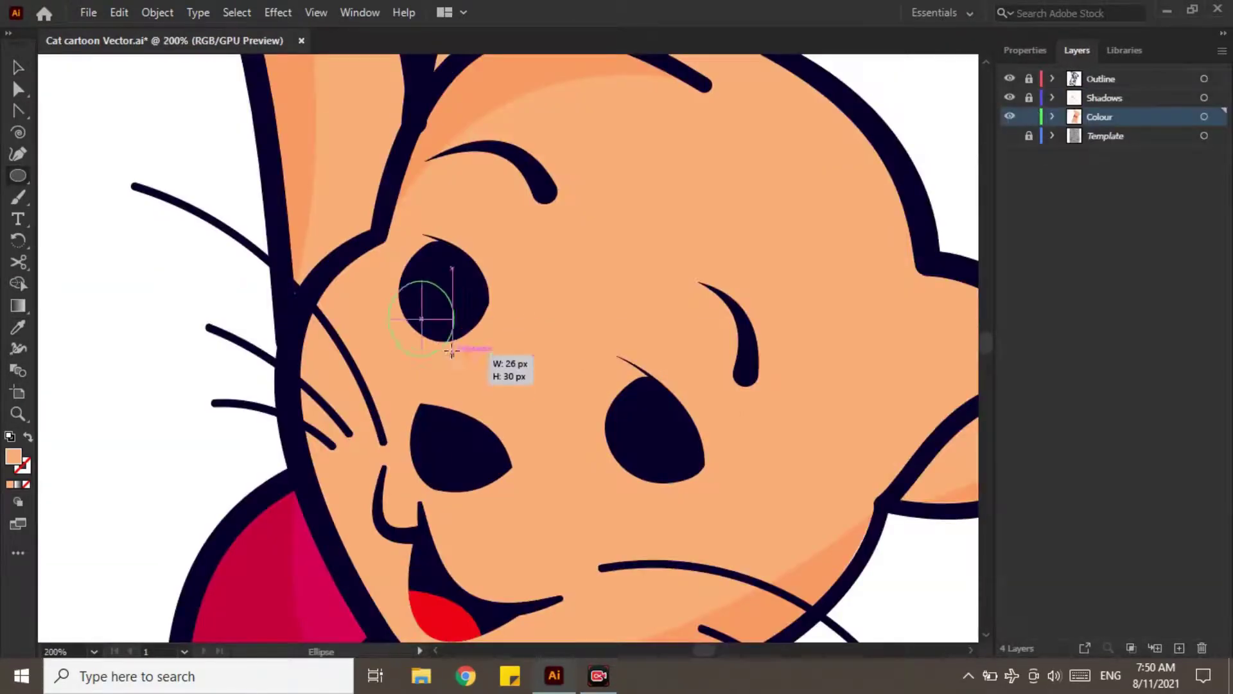
Draw a small highlight circle on the cat's eye, then return to the Selection tool
{"action": "left_click_drag", "start_coordinate": [451, 353], "coordinate": [453, 340]}
{"action": "key", "text": "v"}
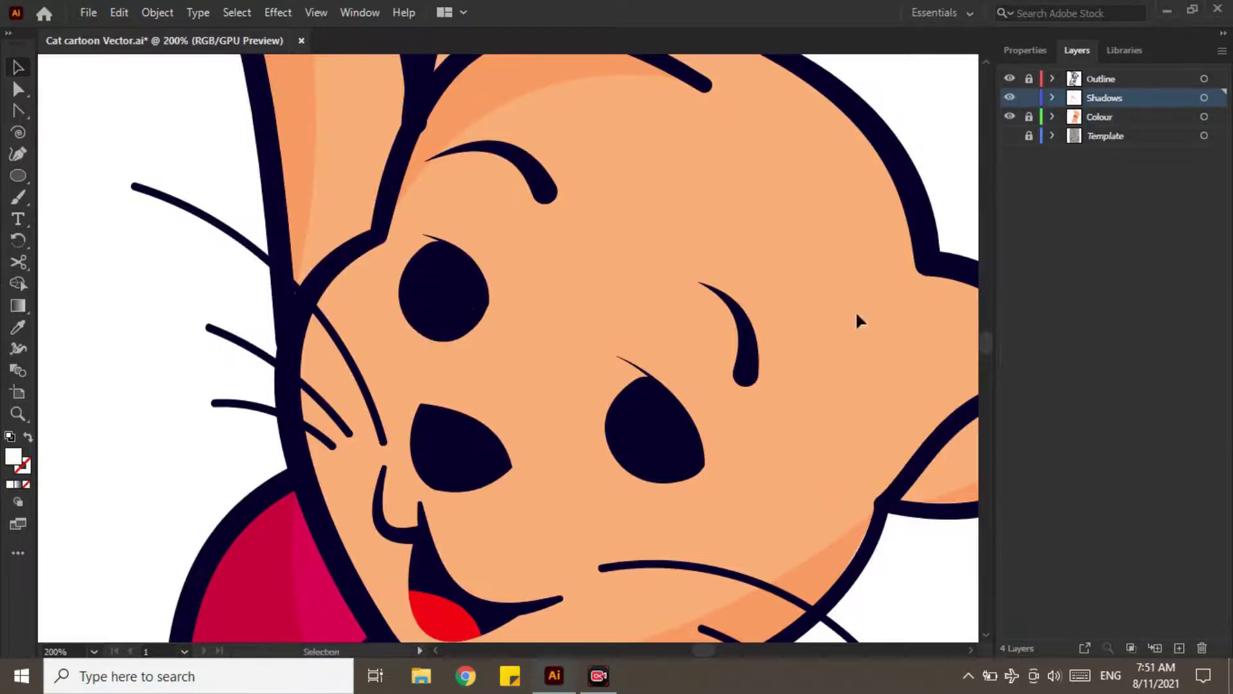